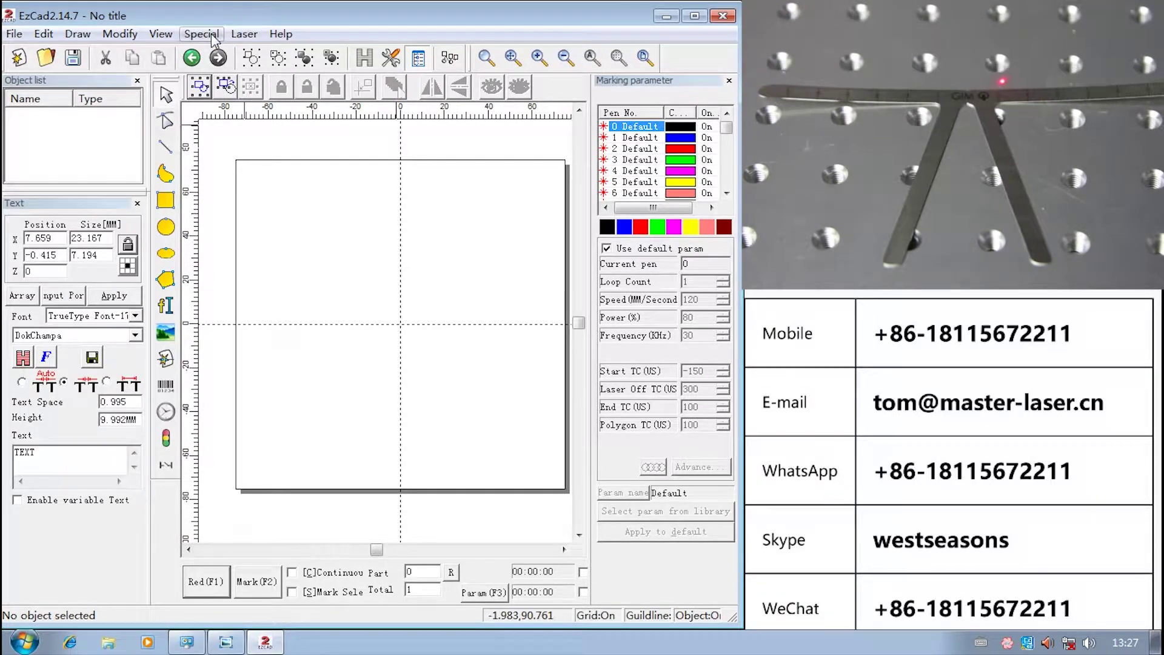
# In Laser > Power Ruler, add a Line graduation with Graduation Num 1.
pyautogui.click(242, 36)
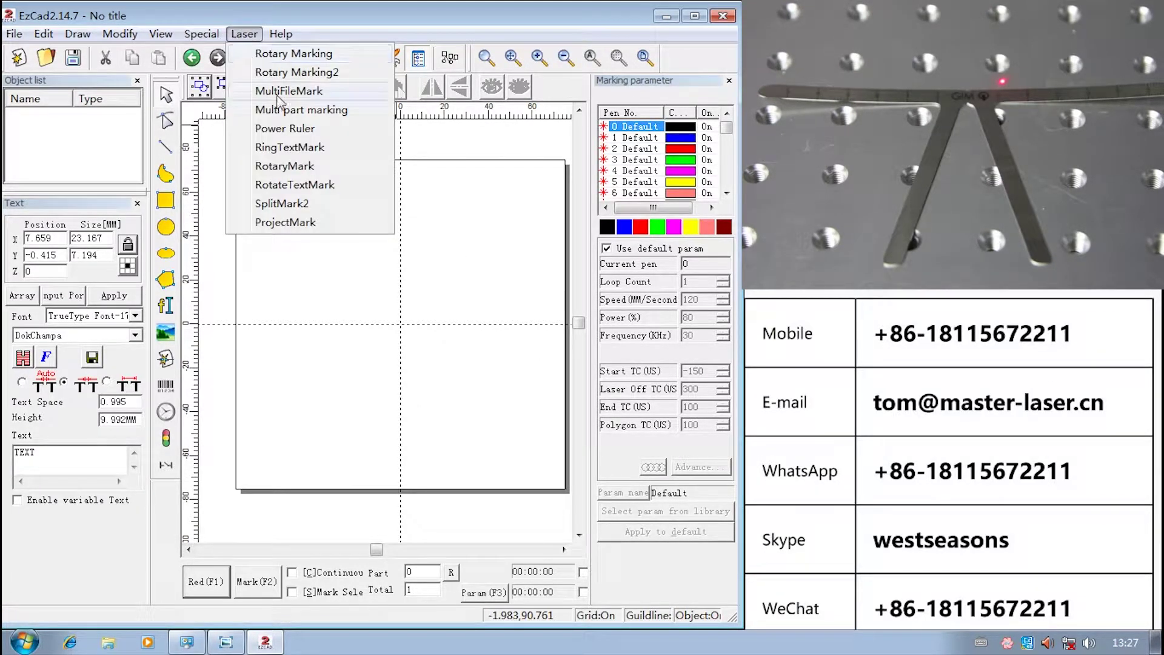
pyautogui.click(294, 129)
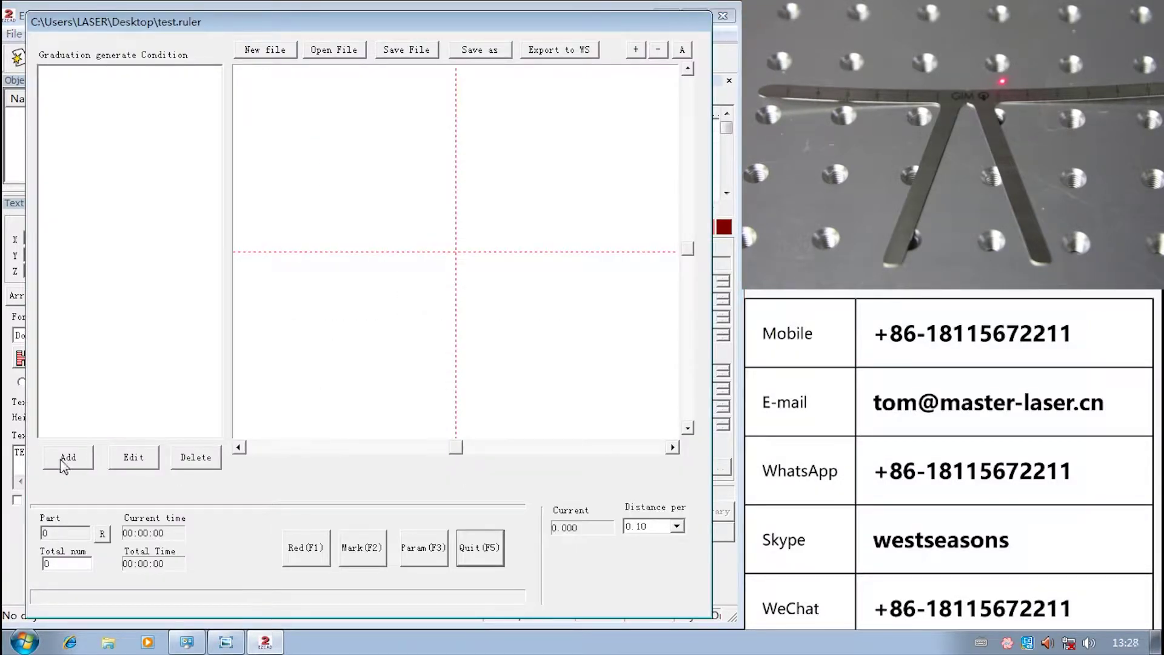
pyautogui.click(65, 462)
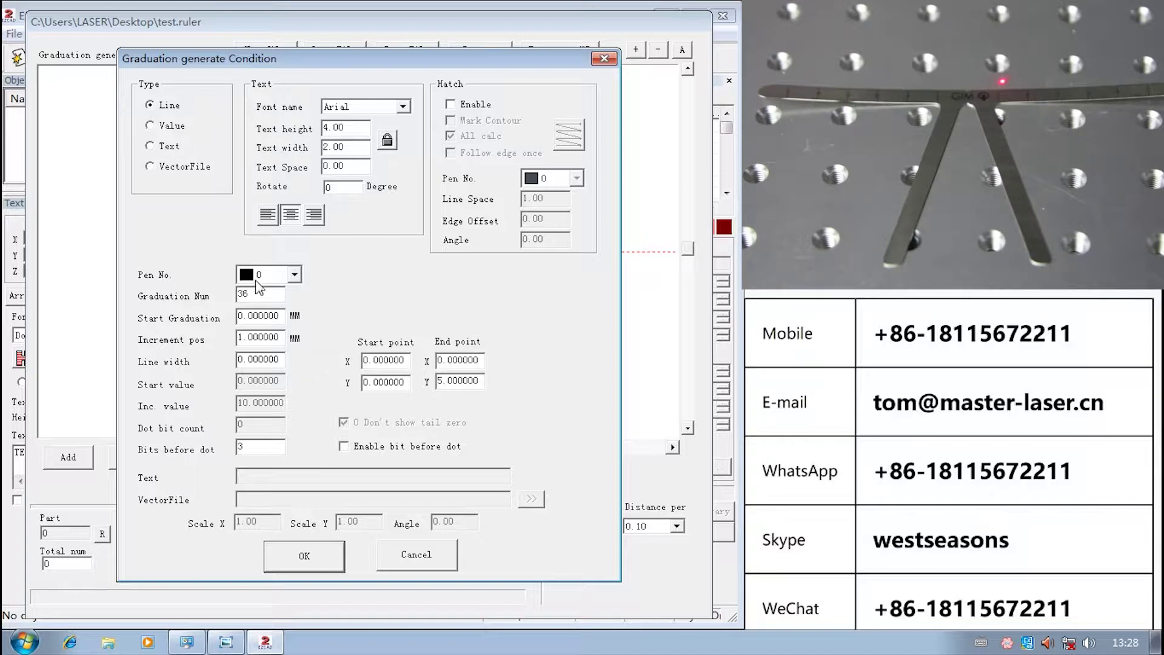
pyautogui.doubleClick(265, 296)
pyautogui.write('1')
pyautogui.click(305, 557)
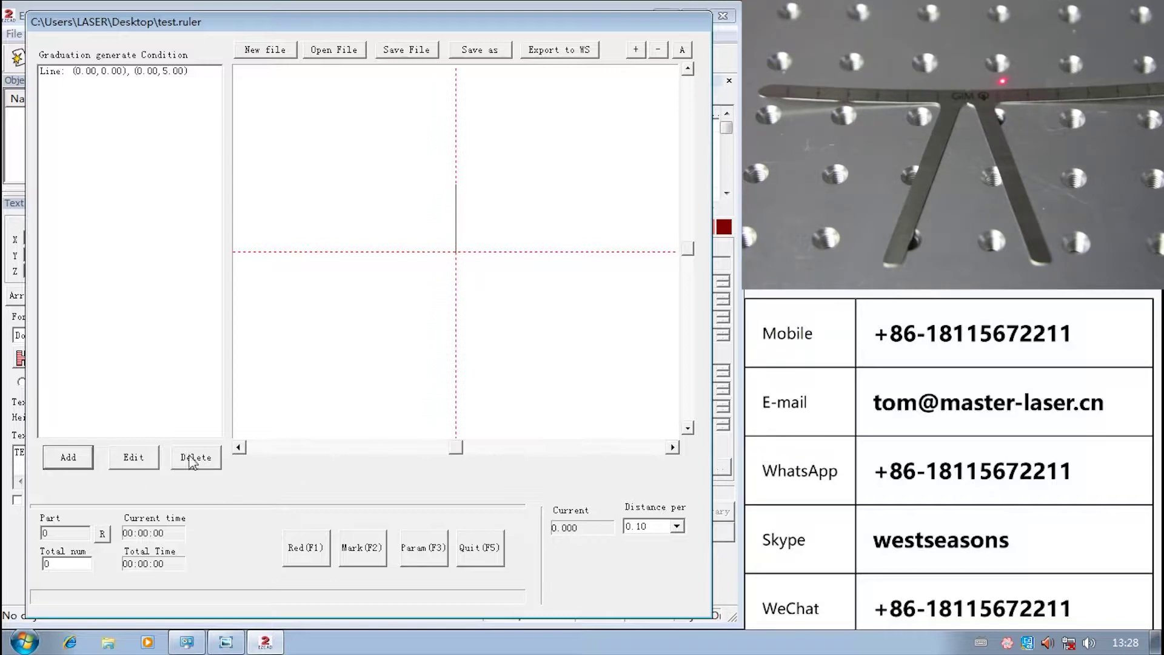
# Change the Line graduation's Graduation Num to 3.
pyautogui.click(81, 74)
pyautogui.click(134, 458)
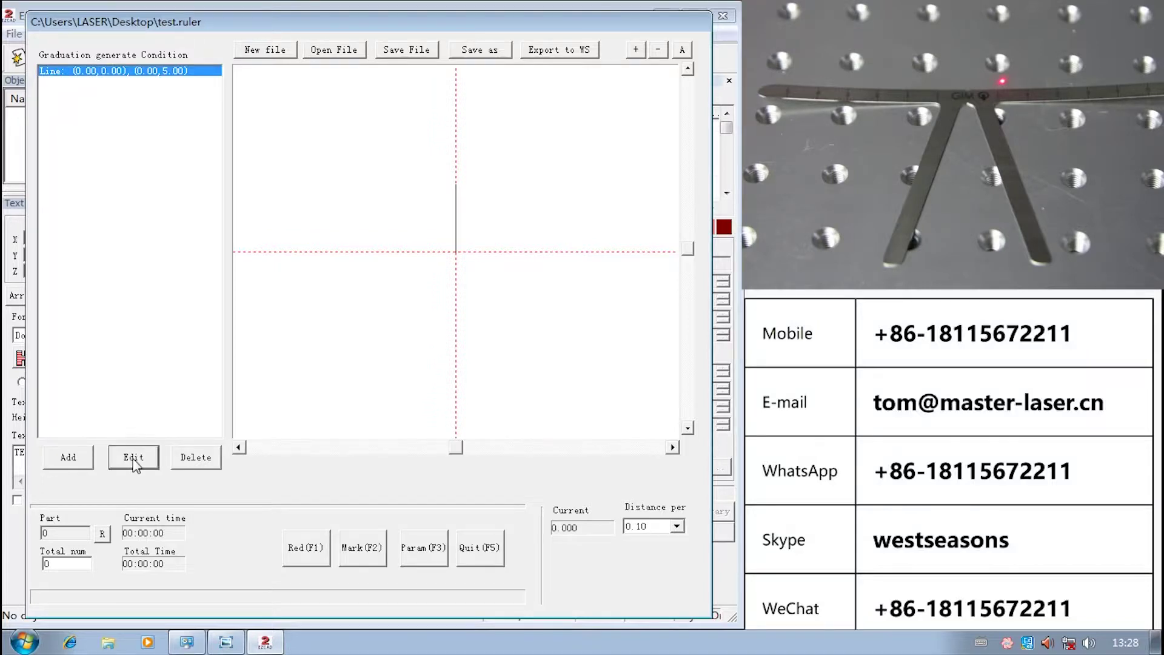
pyautogui.doubleClick(251, 294)
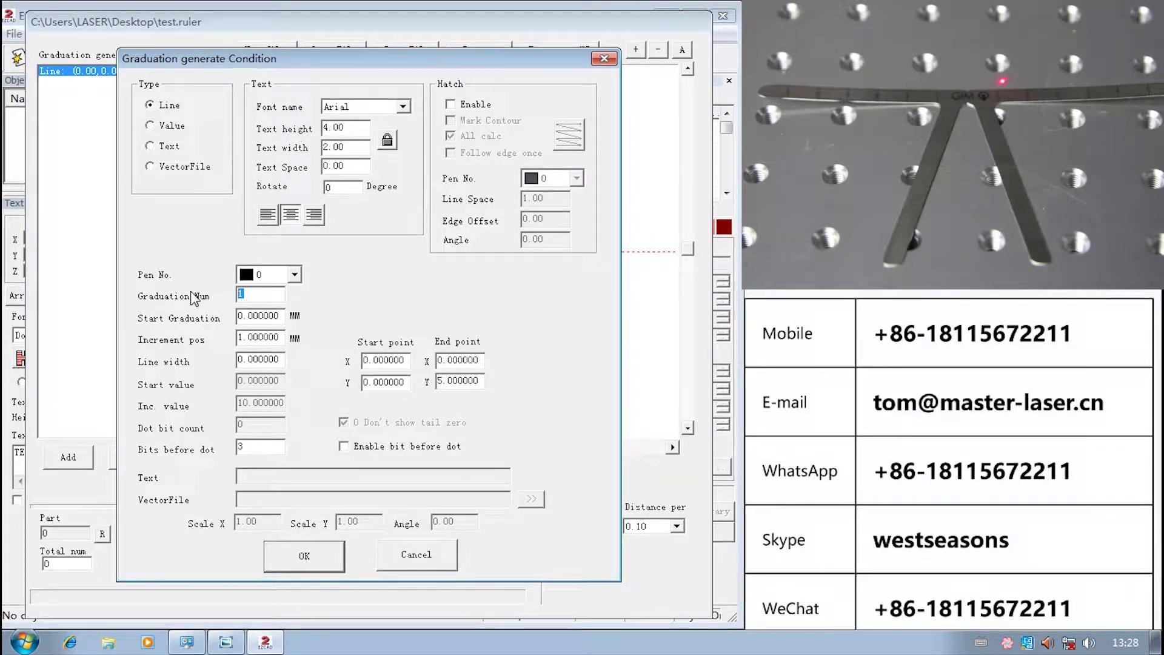
pyautogui.write('3')
pyautogui.press('Tab')
pyautogui.press('Tab')
pyautogui.write('0')
pyautogui.click(305, 556)
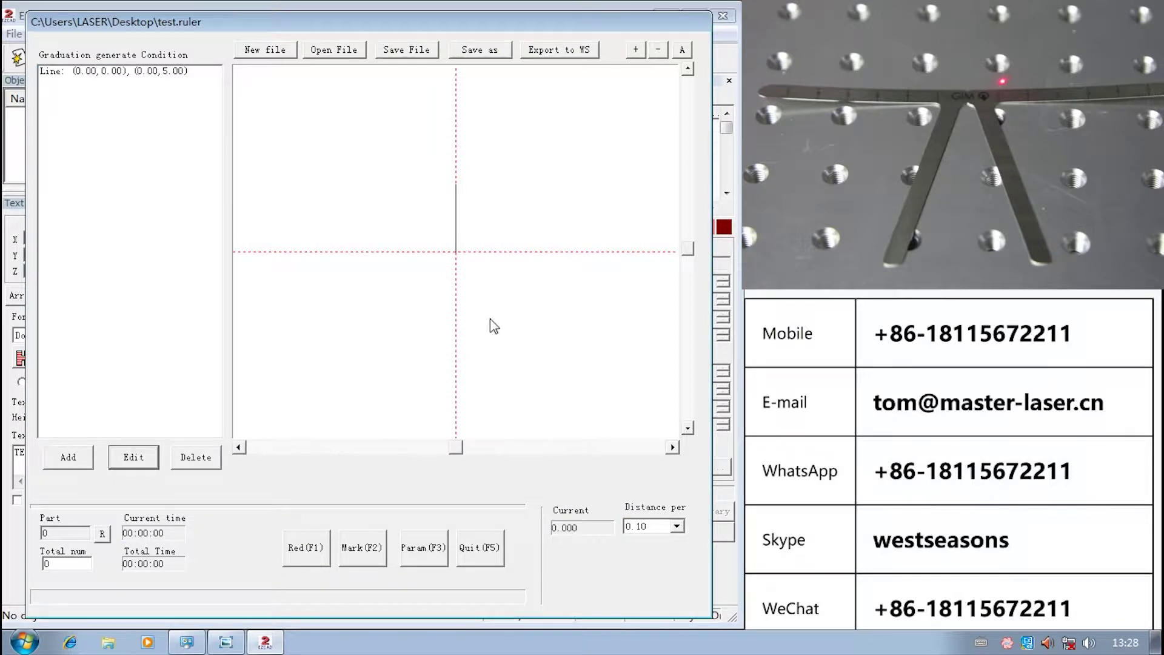
# Set the Line graduation's Increment pos to 1 so the ticks sit 1 apart.
pyautogui.click(129, 71)
pyautogui.click(129, 455)
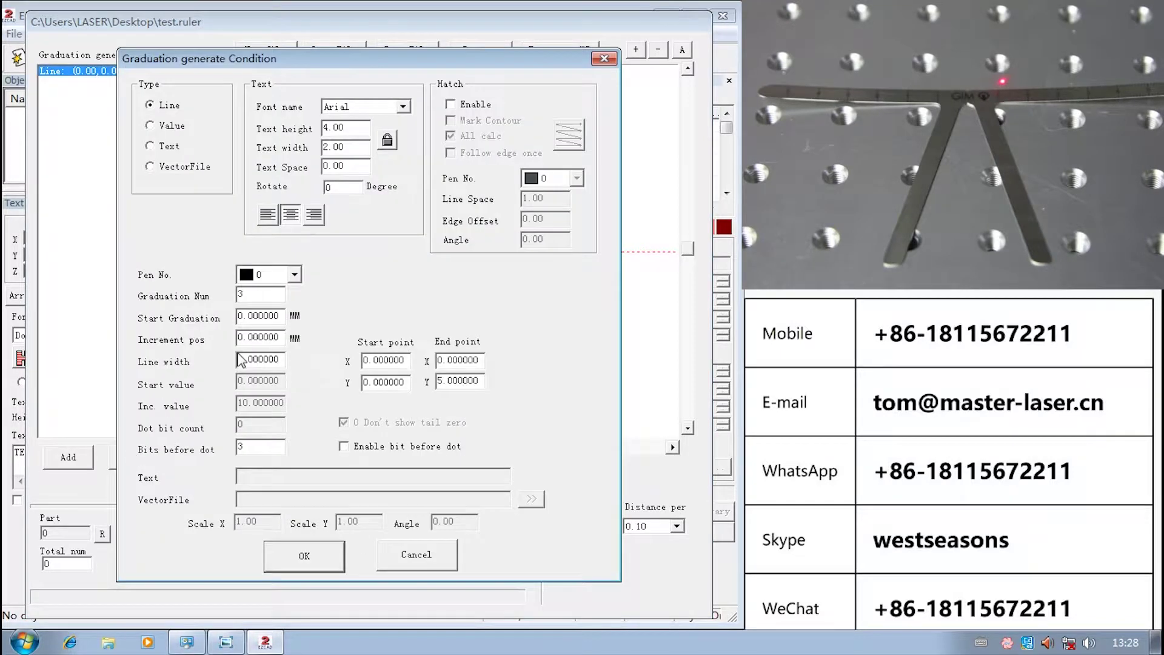
pyautogui.moveTo(279, 339); pyautogui.dragTo(240, 340)
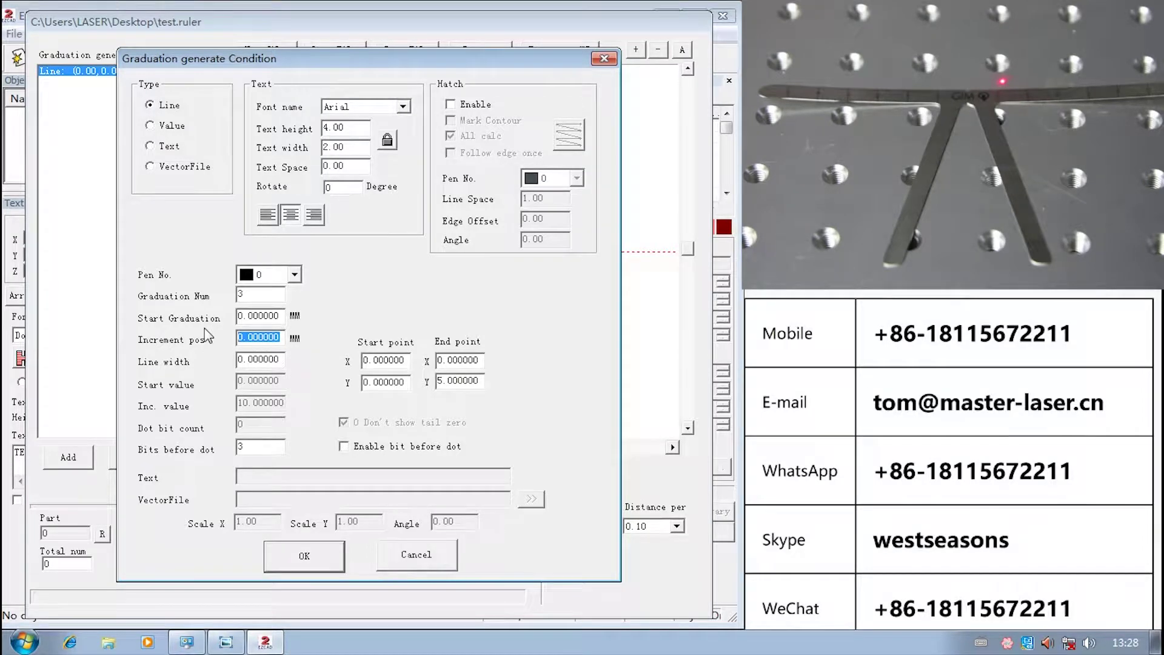
pyautogui.write('1')
pyautogui.click(328, 554)
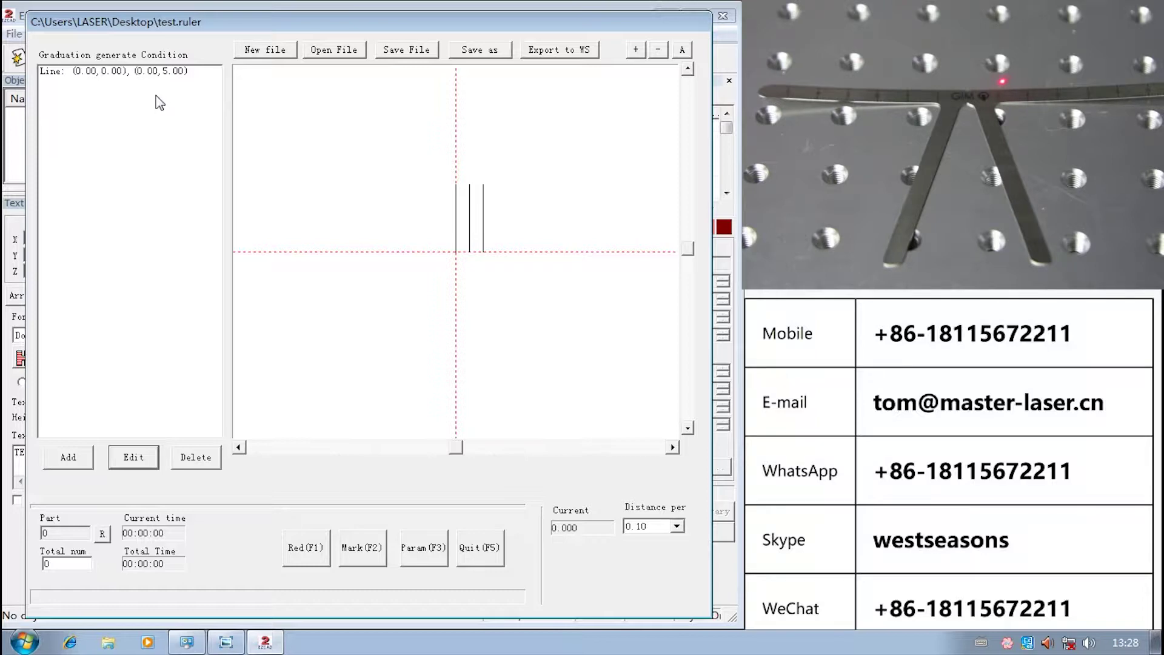
pyautogui.click(125, 72)
# Try Start Graduation values of 2 and then 5 on the Line graduation.
pyautogui.click(132, 458)
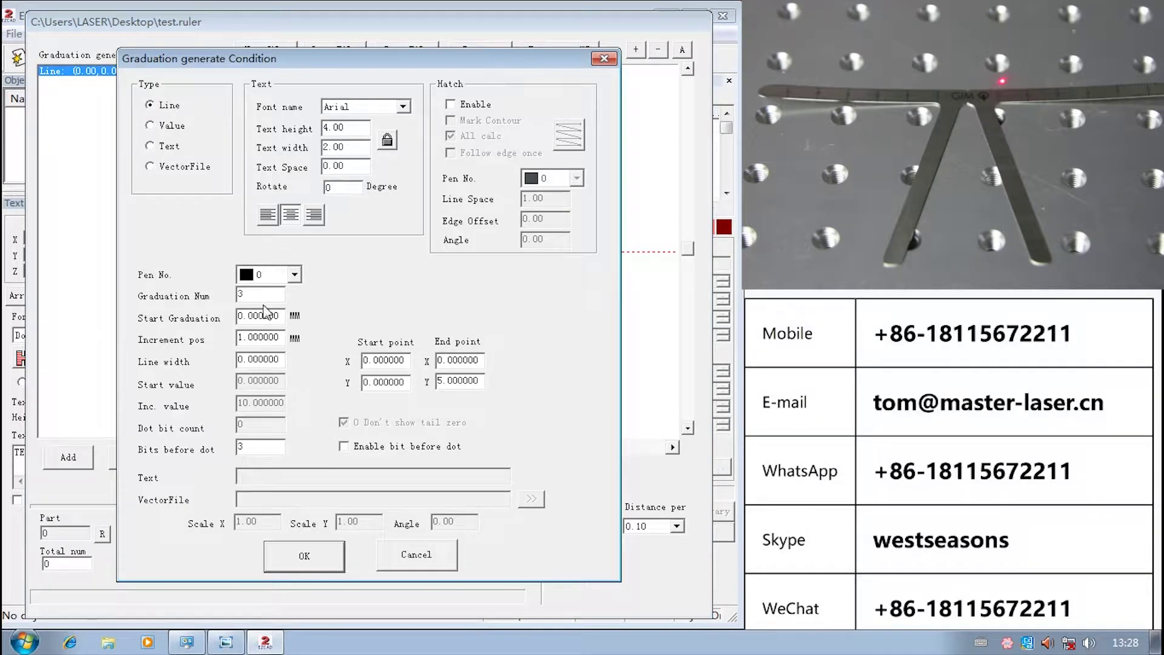
pyautogui.moveTo(282, 316); pyautogui.dragTo(175, 316)
pyautogui.write('2')
pyautogui.click(299, 564)
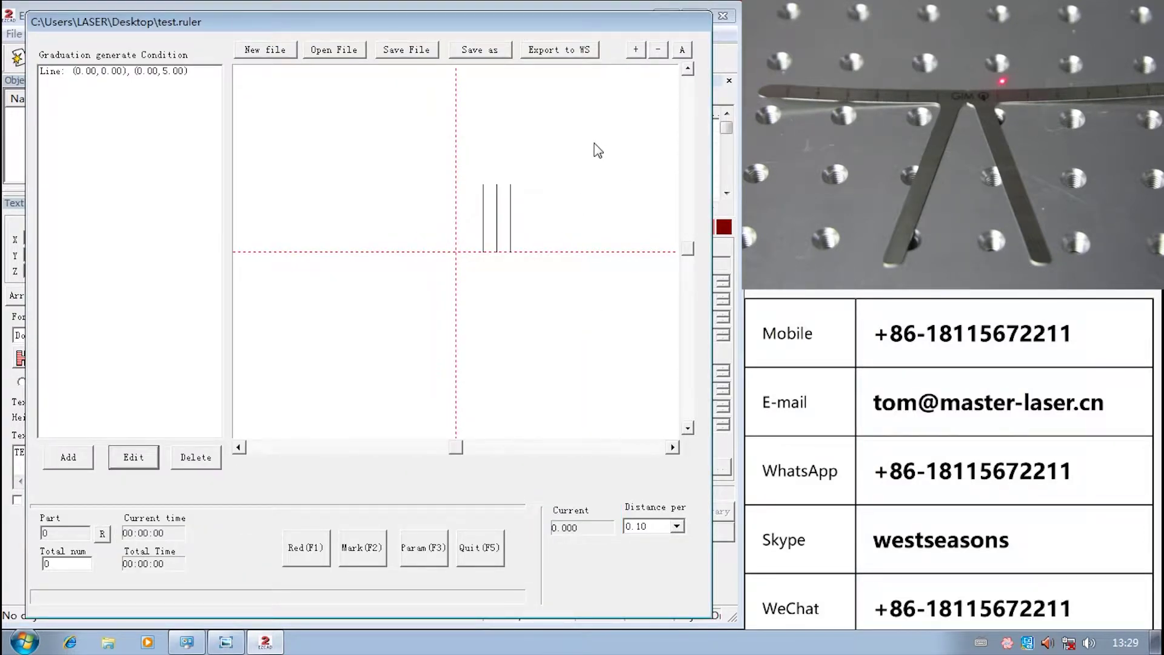
pyautogui.click(120, 72)
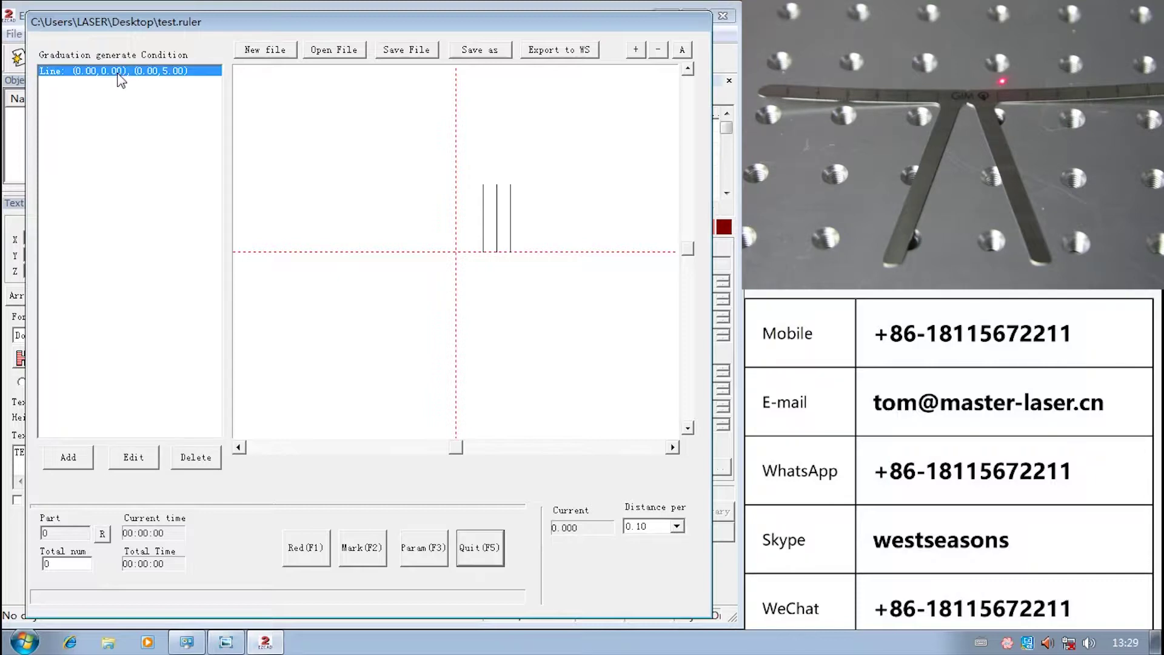
pyautogui.click(116, 454)
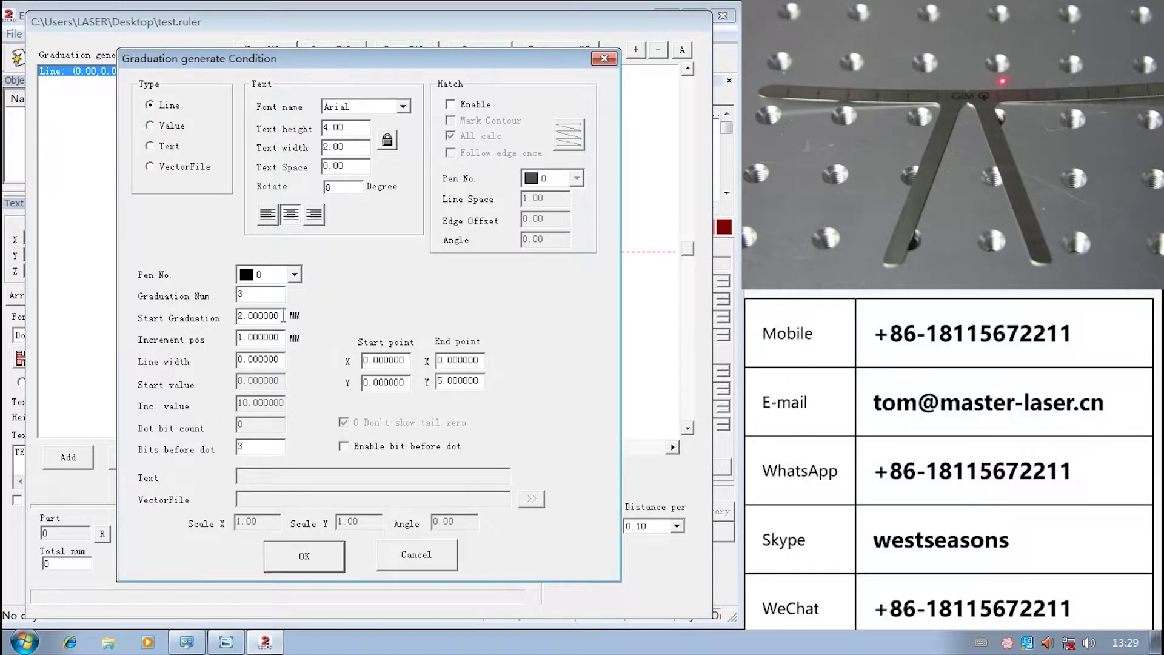
pyautogui.moveTo(279, 316); pyautogui.dragTo(147, 315)
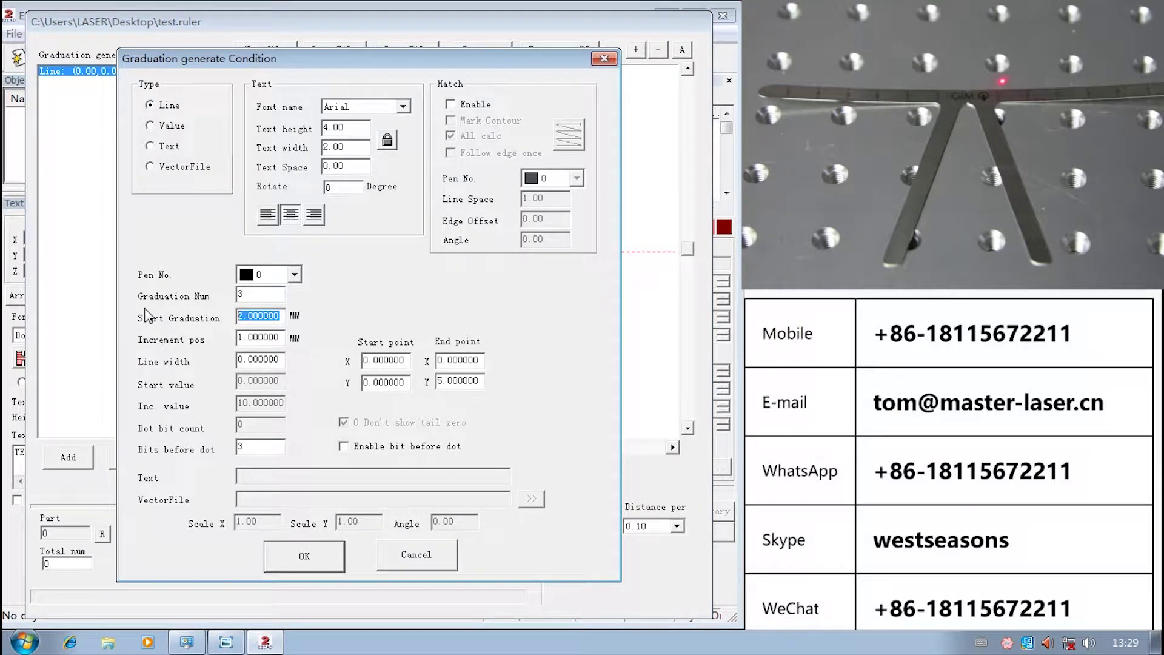
pyautogui.write('5')
pyautogui.click(304, 556)
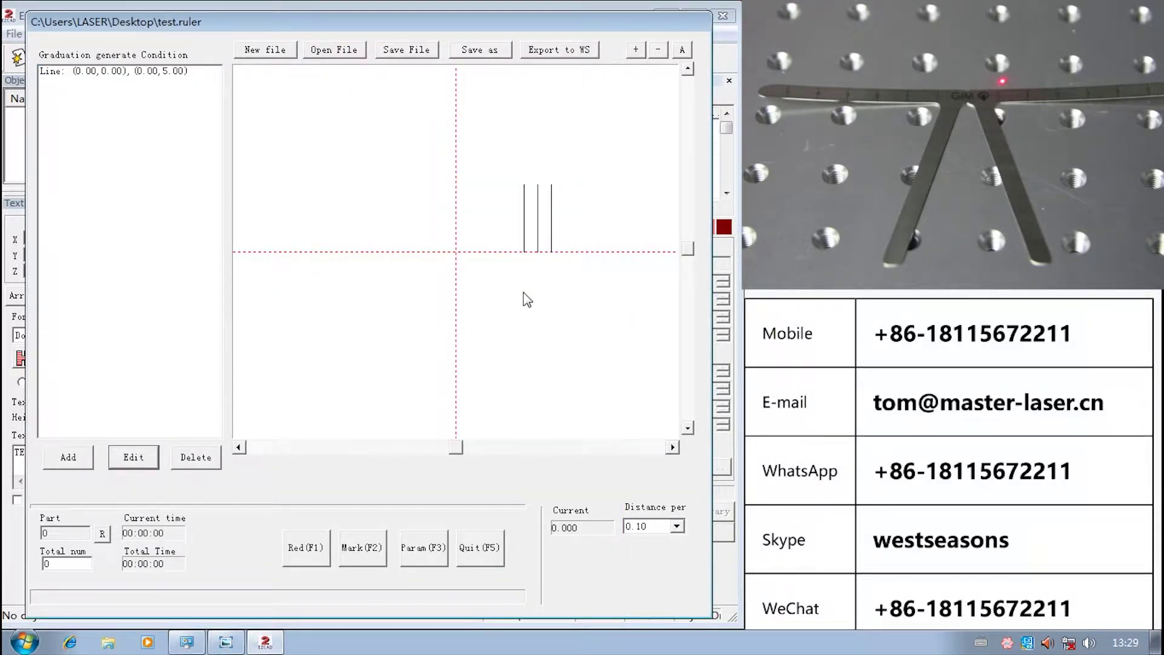
# Try a Start Graduation of -1 on the Line graduation.
pyautogui.click(67, 73)
pyautogui.click(133, 458)
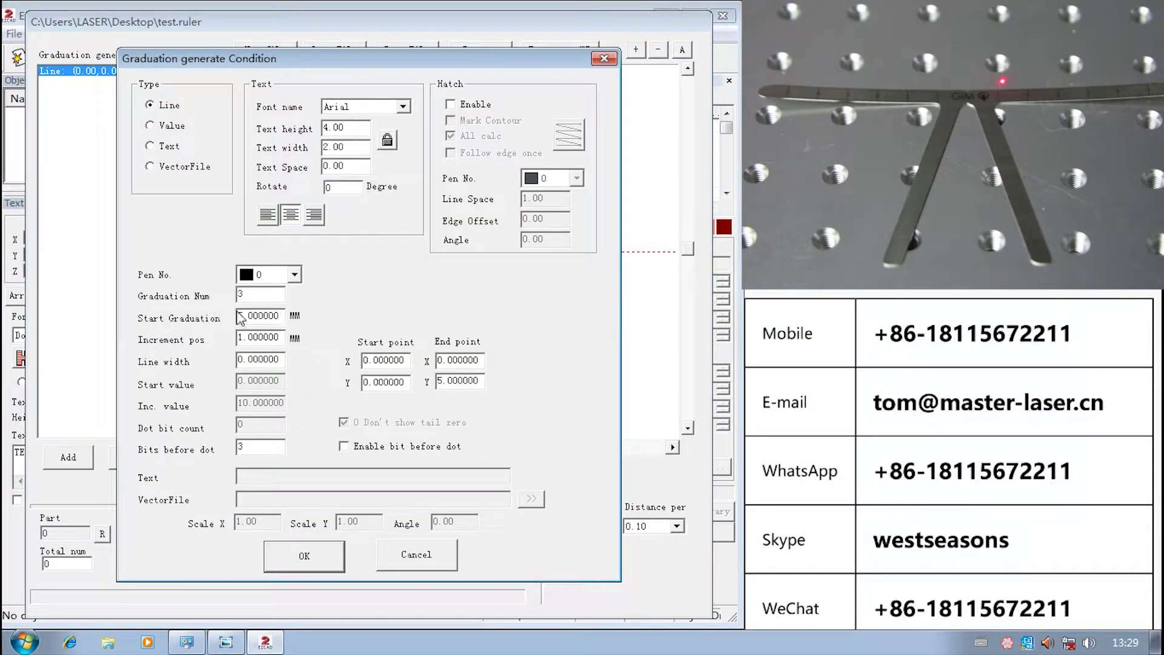
pyautogui.doubleClick(281, 316)
pyautogui.write('-10')
pyautogui.click(317, 553)
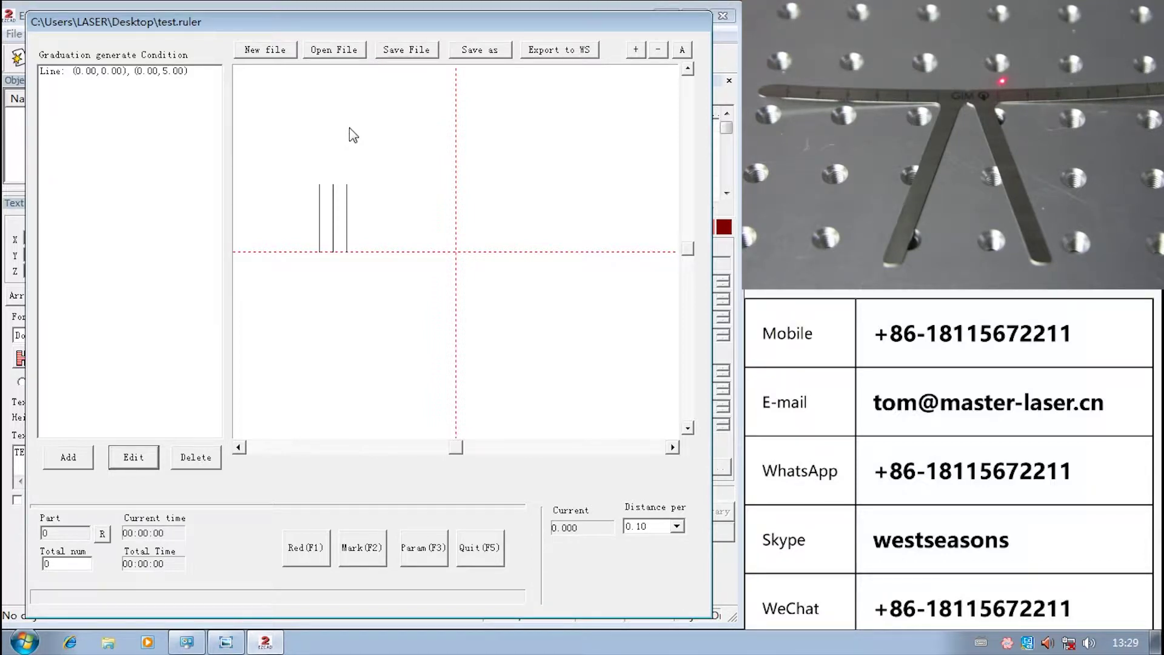
# Set Start Graduation to 0 and Increment pos to 3.
pyautogui.click(163, 76)
pyautogui.click(134, 457)
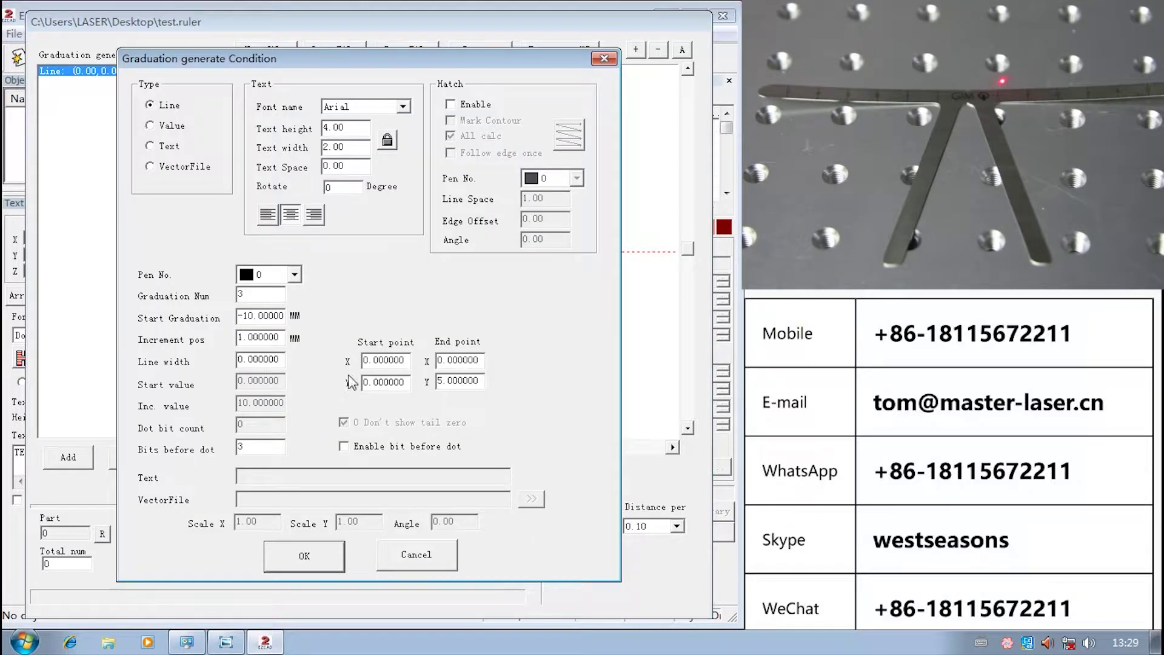
pyautogui.tripleClick(260, 337)
pyautogui.write('3')
pyautogui.tripleClick(259, 316)
pyautogui.write('0')
pyautogui.click(257, 336)
pyautogui.write('1')
pyautogui.click(311, 561)
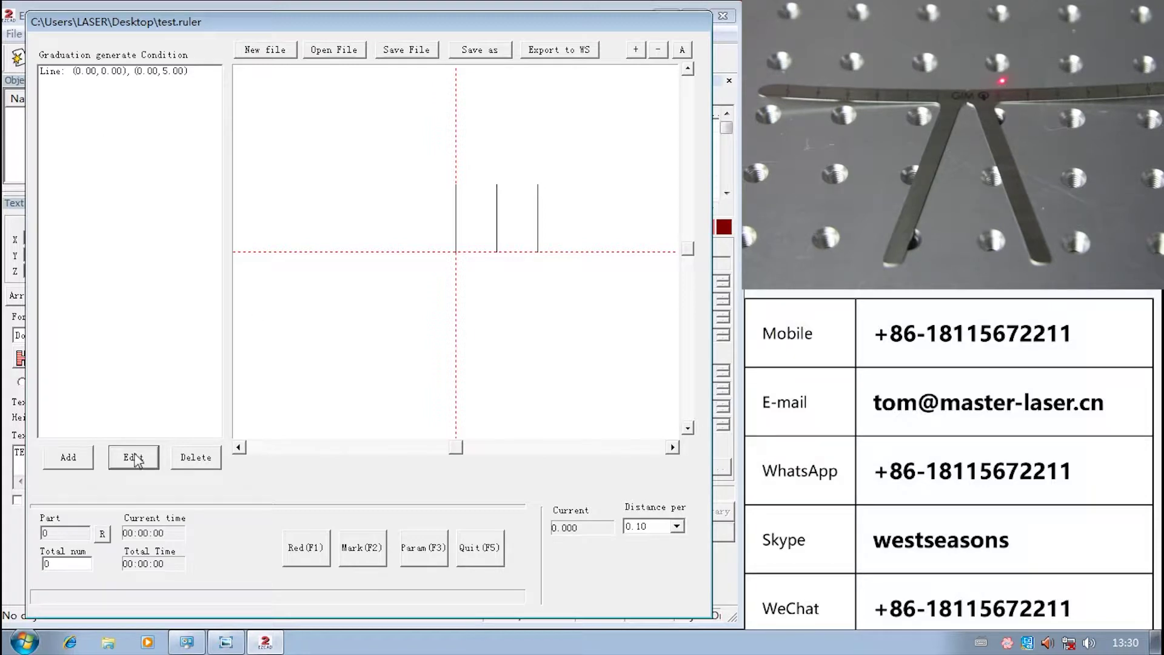
# Set the tick line width of the Line graduation to 1.
pyautogui.click(149, 71)
pyautogui.click(135, 464)
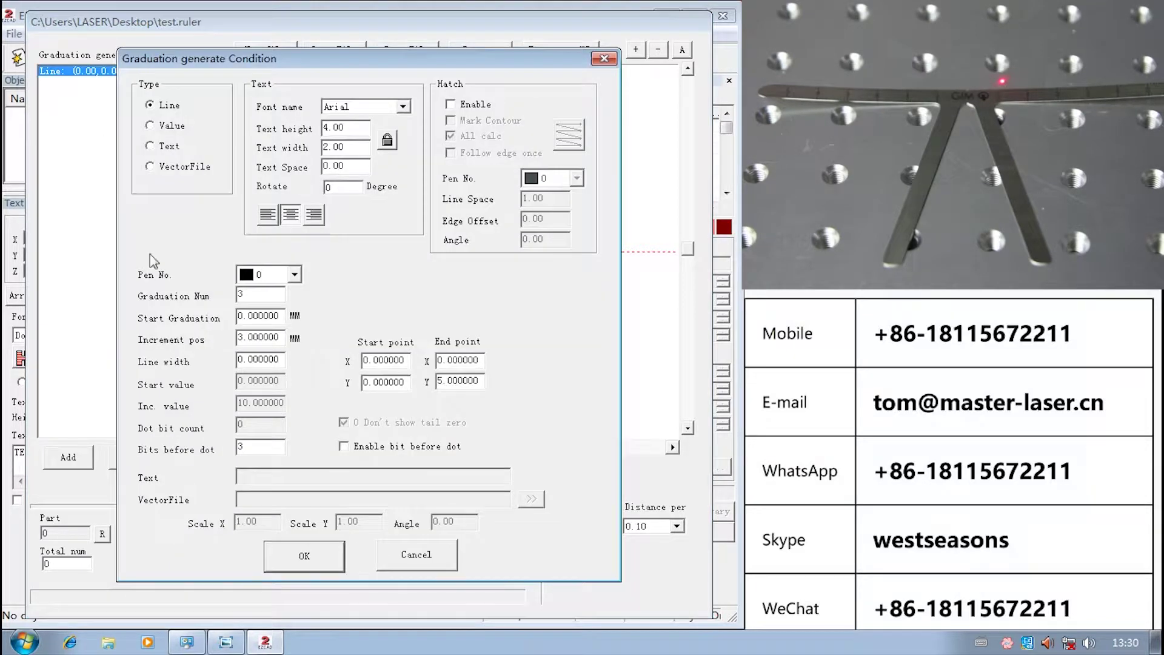
pyautogui.doubleClick(278, 364)
pyautogui.write('1')
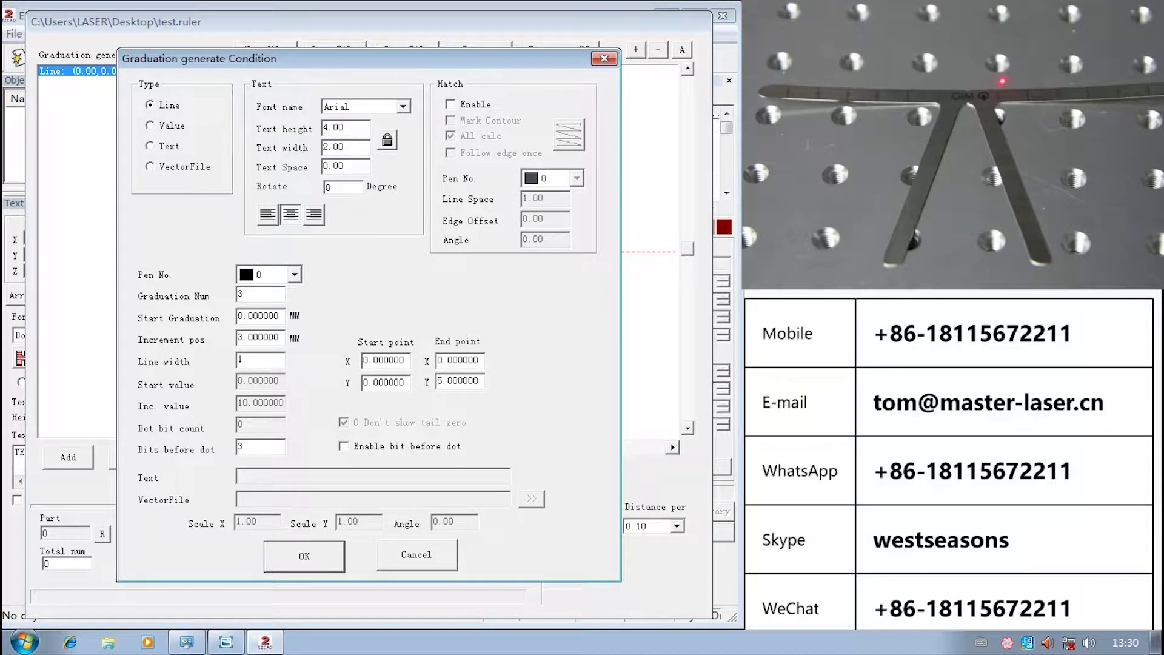
pyautogui.click(315, 555)
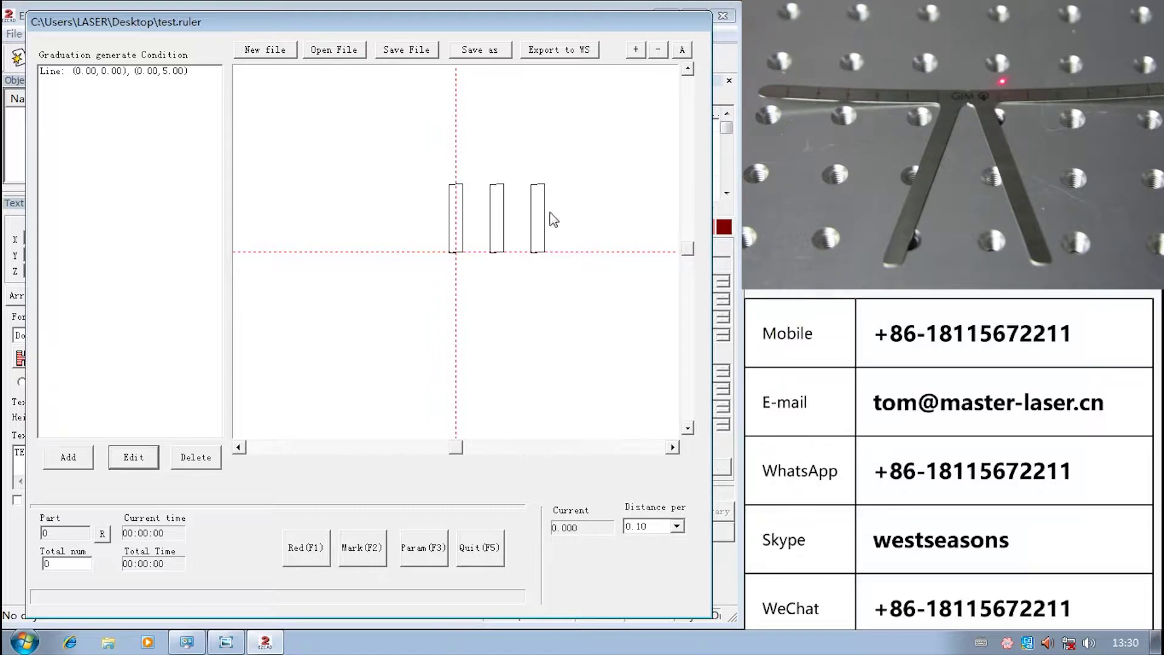
# Turn on hatch filling for the ticks and adjust the hatch line spacing.
pyautogui.click(165, 72)
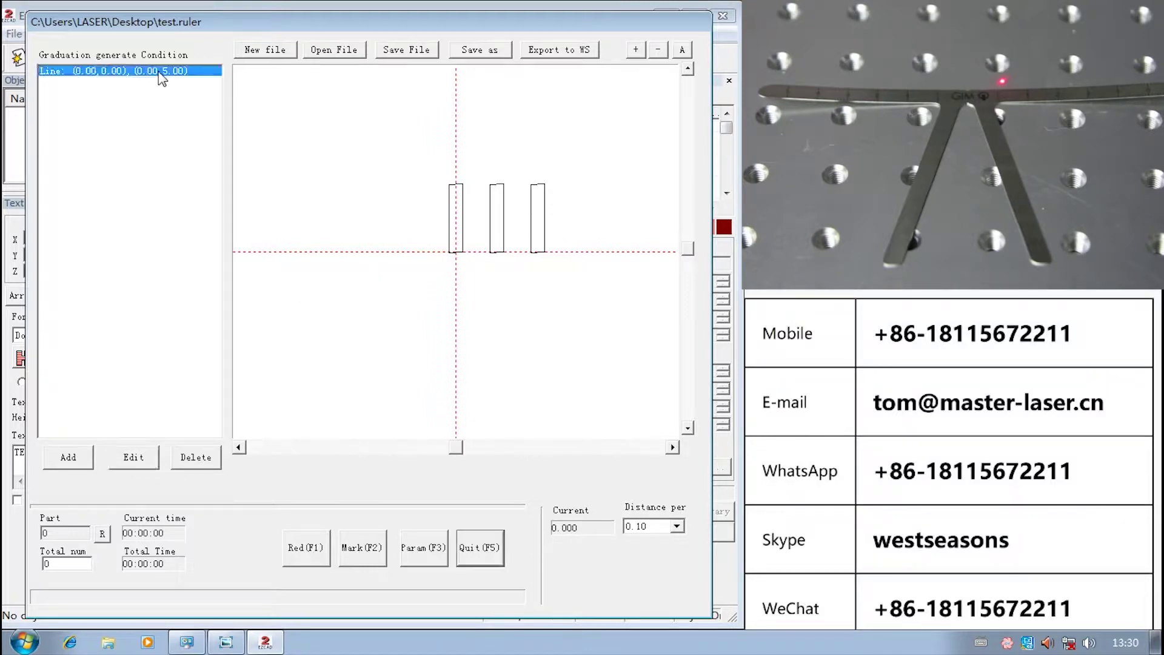
pyautogui.click(133, 458)
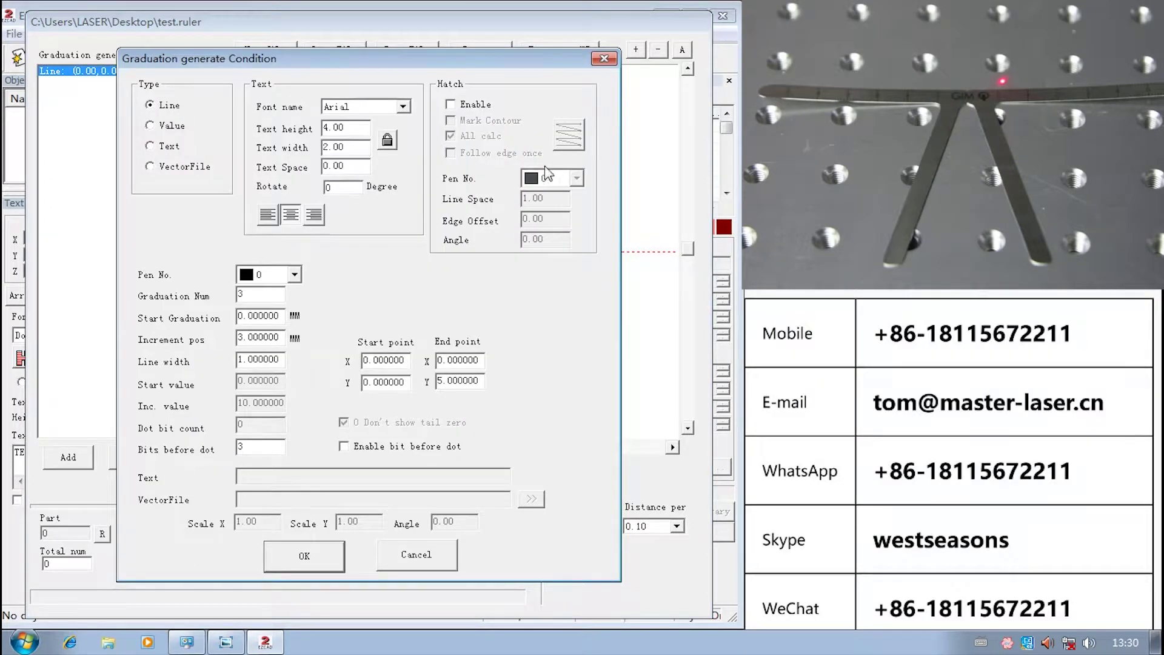
pyautogui.click(477, 105)
pyautogui.doubleClick(547, 199)
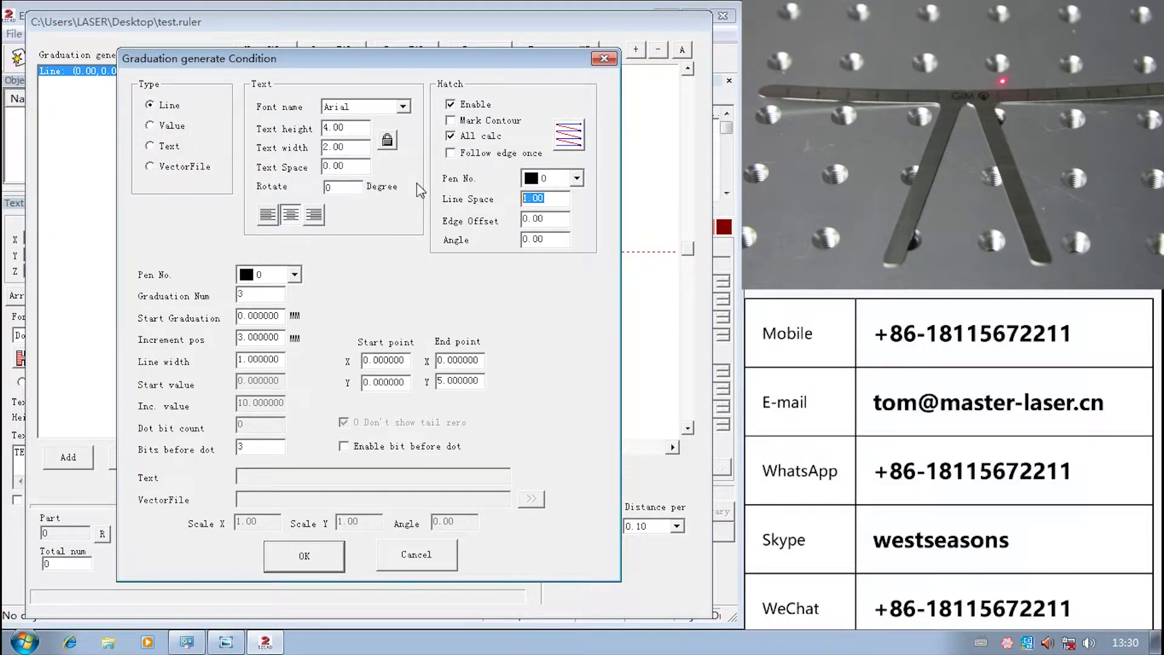
pyautogui.write('0')
pyautogui.click(305, 555)
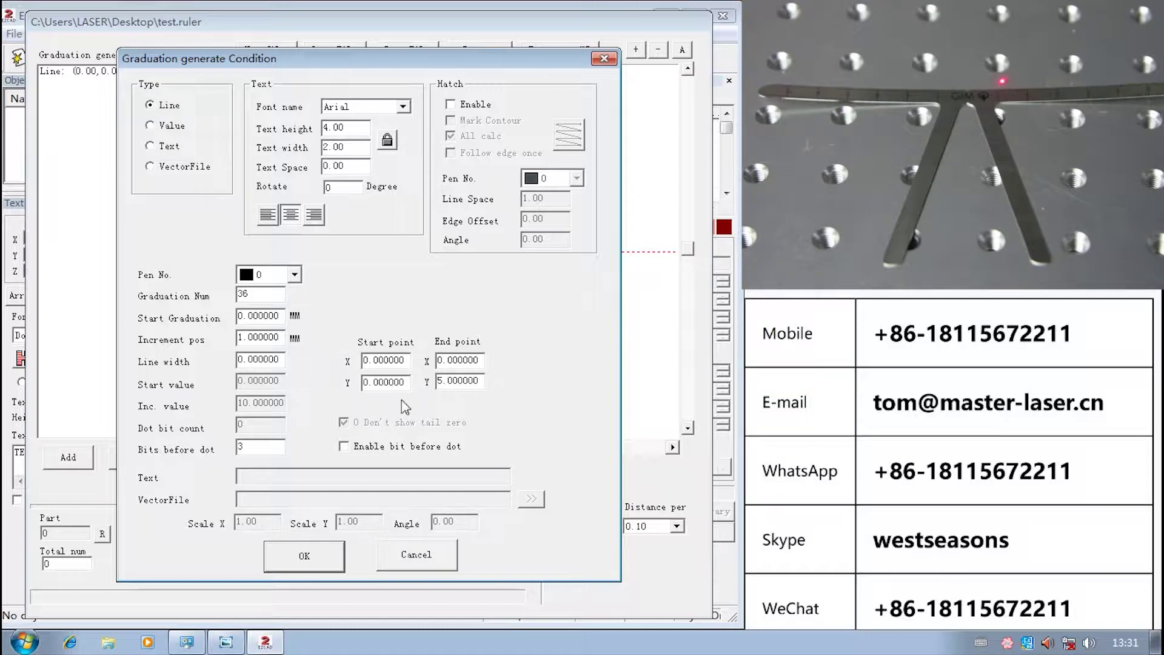
# Set the Line graduation's Start point X to 1.
pyautogui.moveTo(418, 67); pyautogui.dragTo(852, 58)
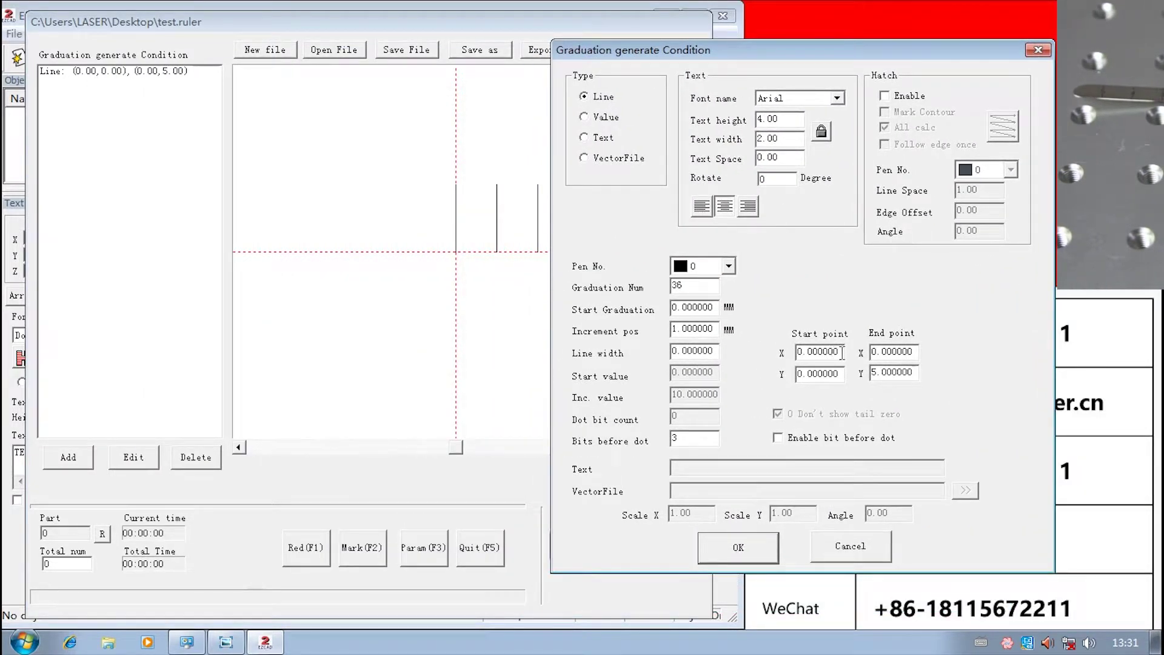
pyautogui.moveTo(841, 352); pyautogui.dragTo(788, 351)
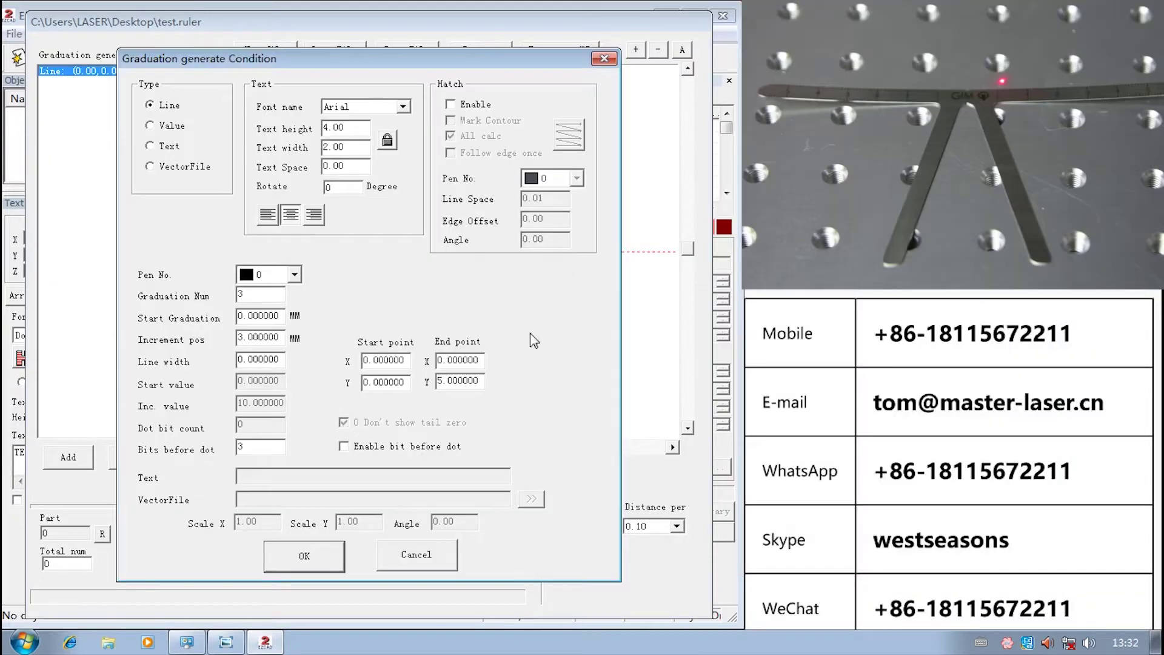
pyautogui.click(409, 362)
pyautogui.moveTo(409, 363); pyautogui.dragTo(322, 355)
pyautogui.write('1')
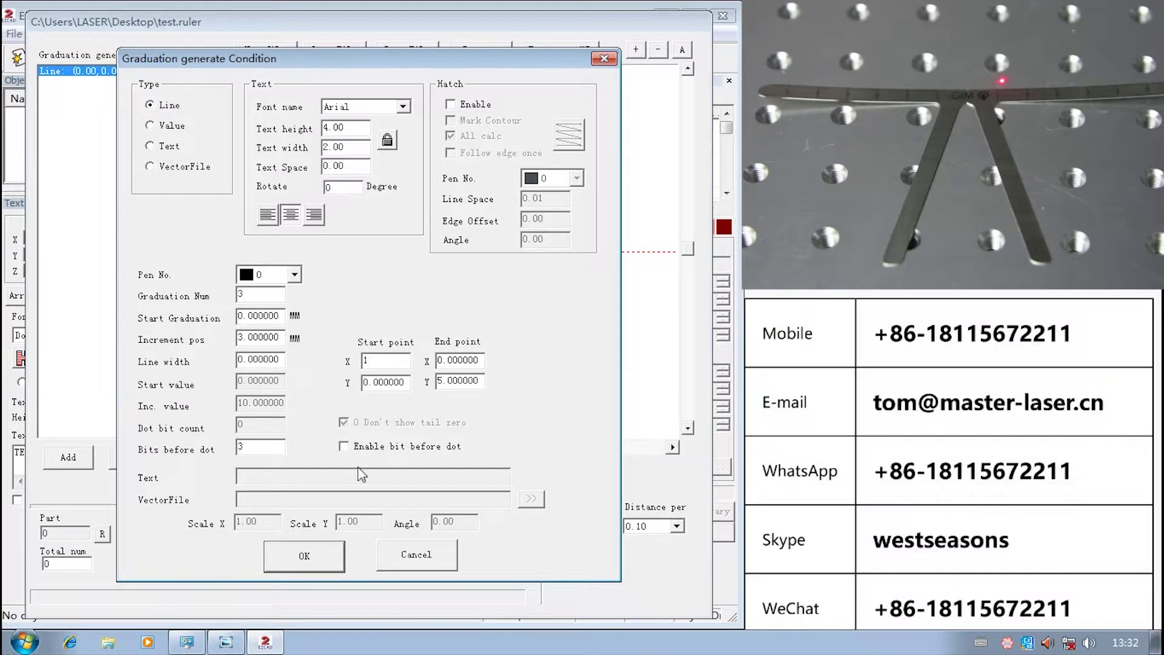
pyautogui.click(315, 554)
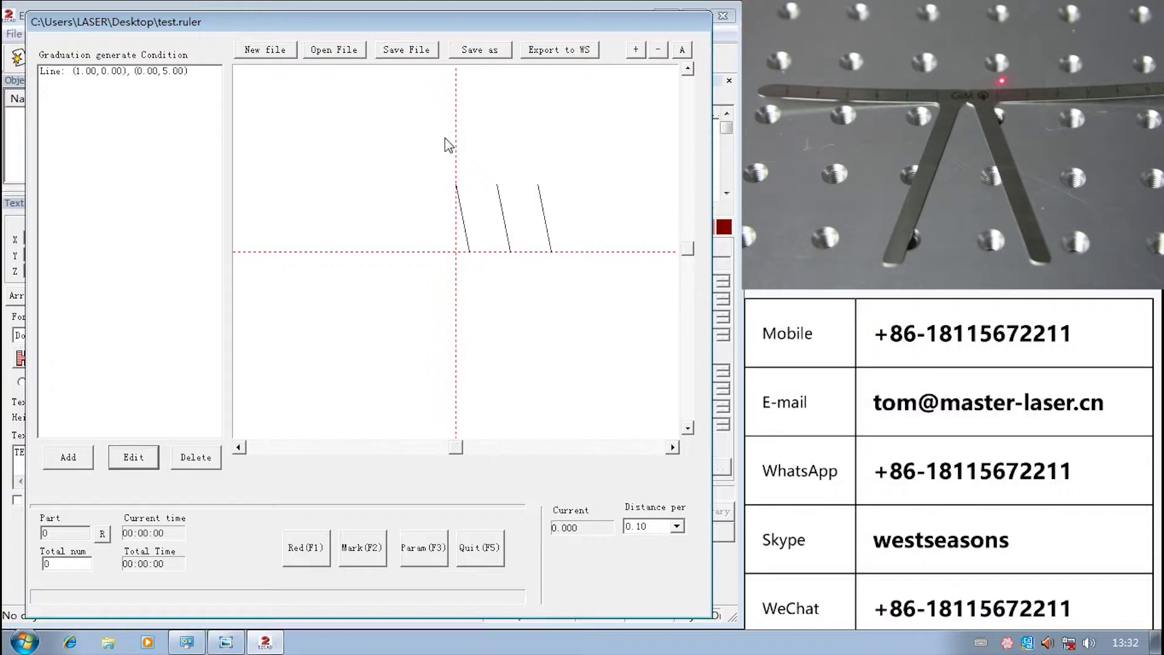
# Set the Line graduation's End point X to 1.
pyautogui.click(146, 71)
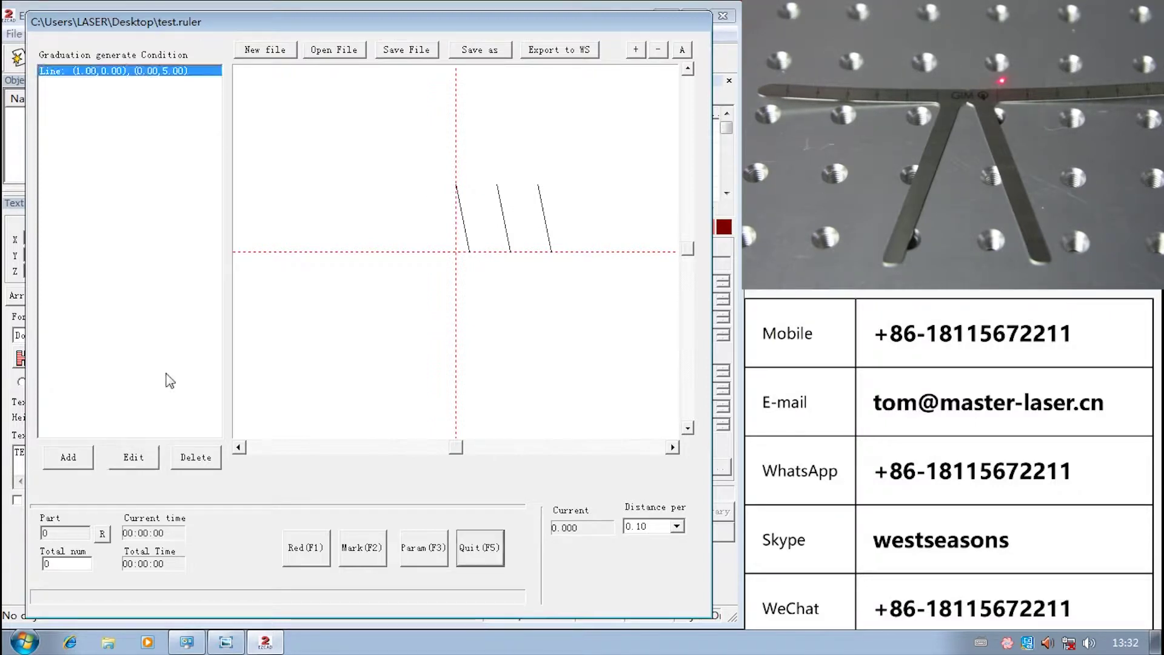
pyautogui.click(137, 461)
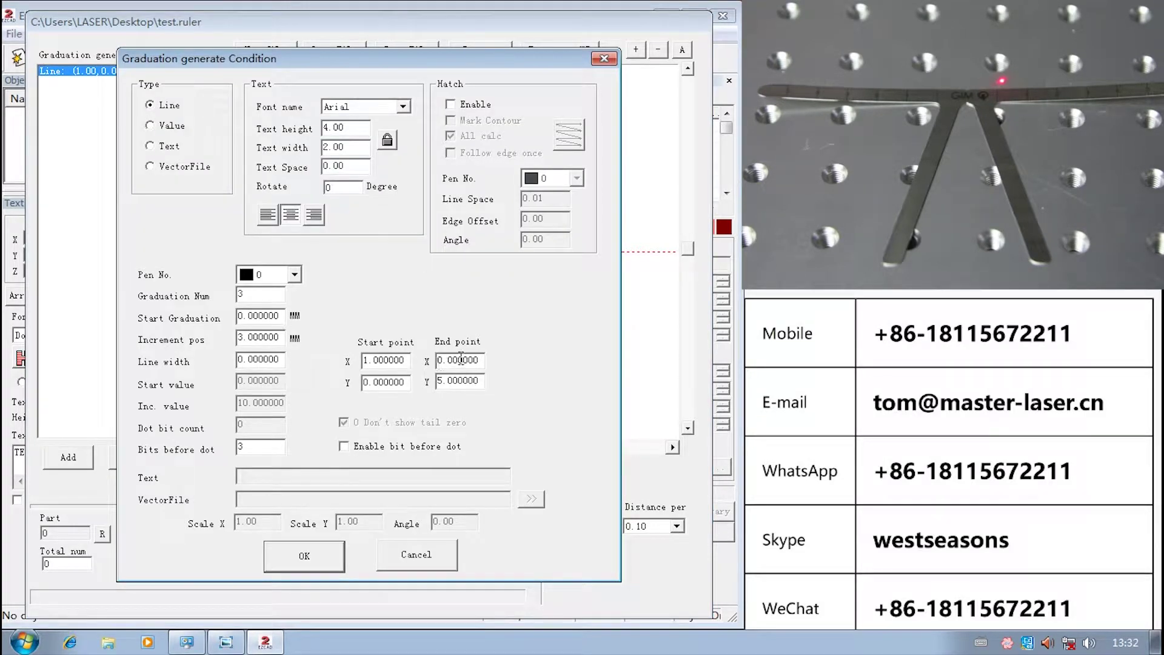
pyautogui.moveTo(483, 358); pyautogui.dragTo(387, 355)
pyautogui.write('1')
pyautogui.click(307, 559)
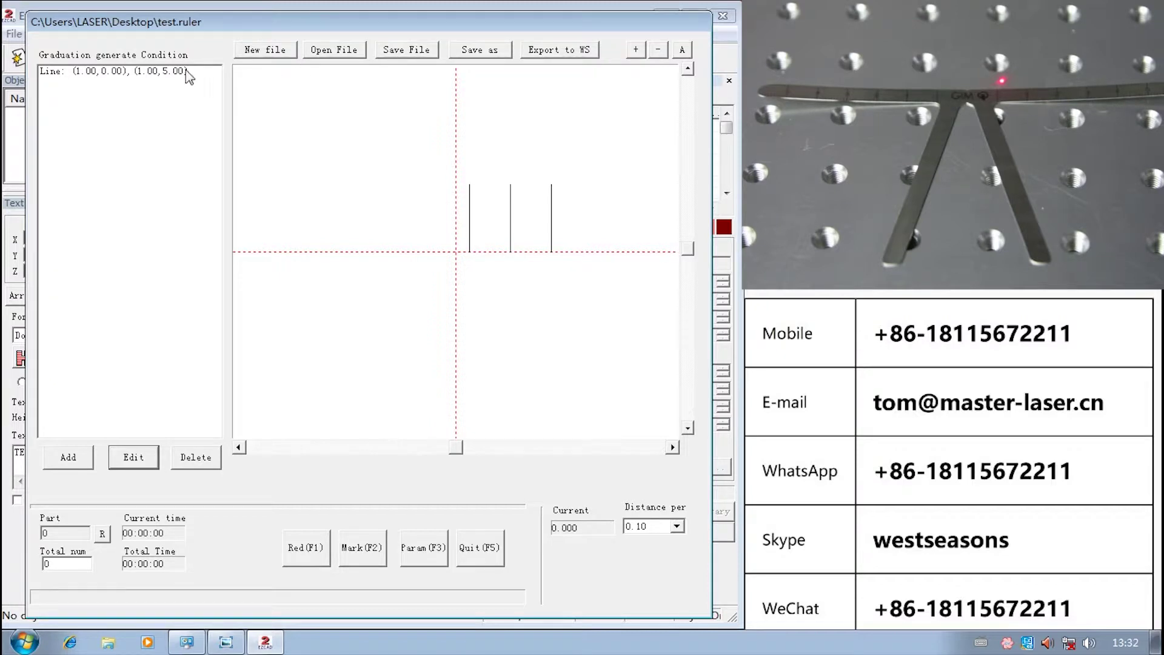
# Try a Start point Y of 2 for the ticks.
pyautogui.click(173, 74)
pyautogui.click(134, 459)
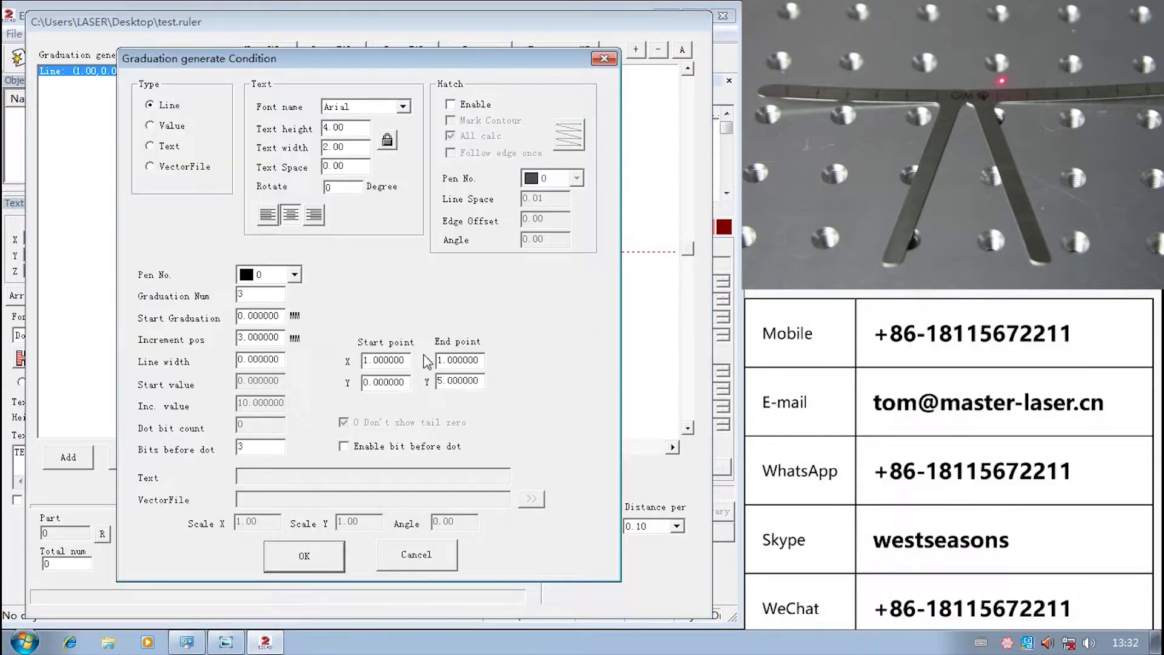
pyautogui.doubleClick(400, 382)
pyautogui.write('2')
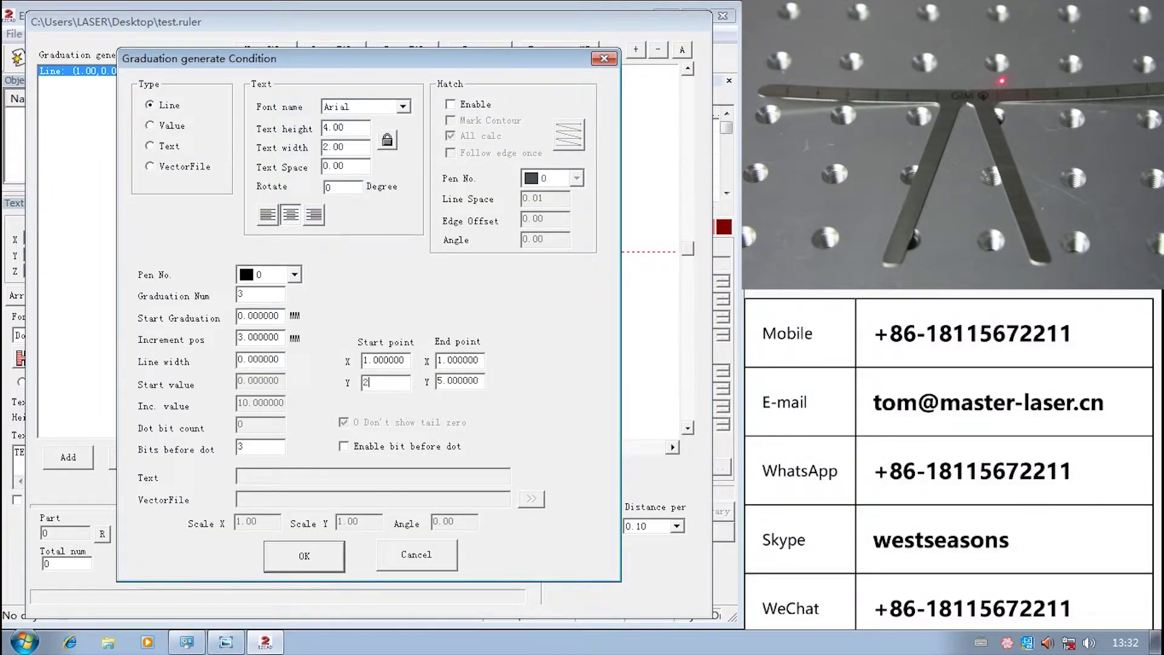
pyautogui.click(304, 555)
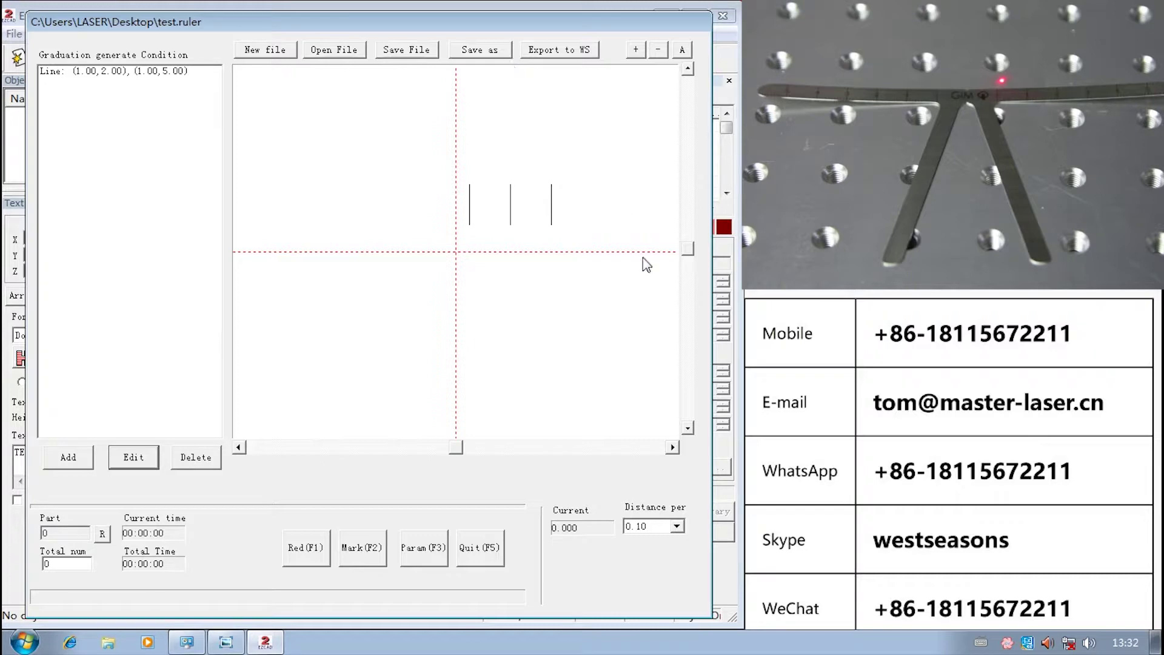
# Set Start point Y to 5 and End point Y to 10.
pyautogui.click(190, 74)
pyautogui.click(135, 459)
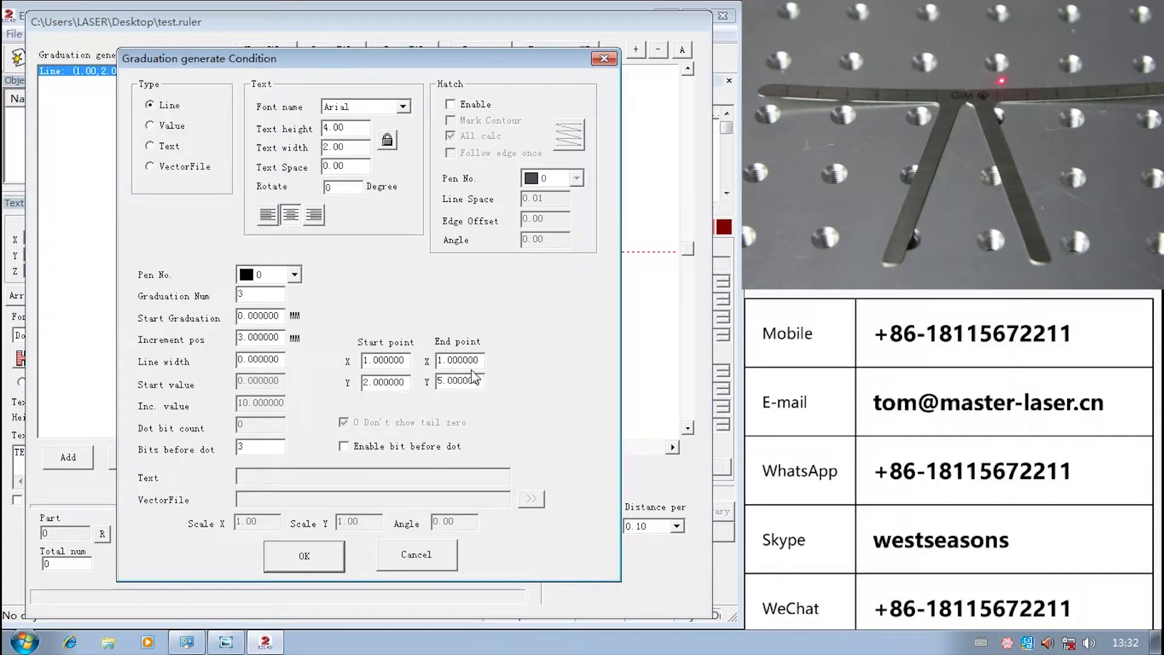
pyautogui.moveTo(411, 382); pyautogui.dragTo(292, 379)
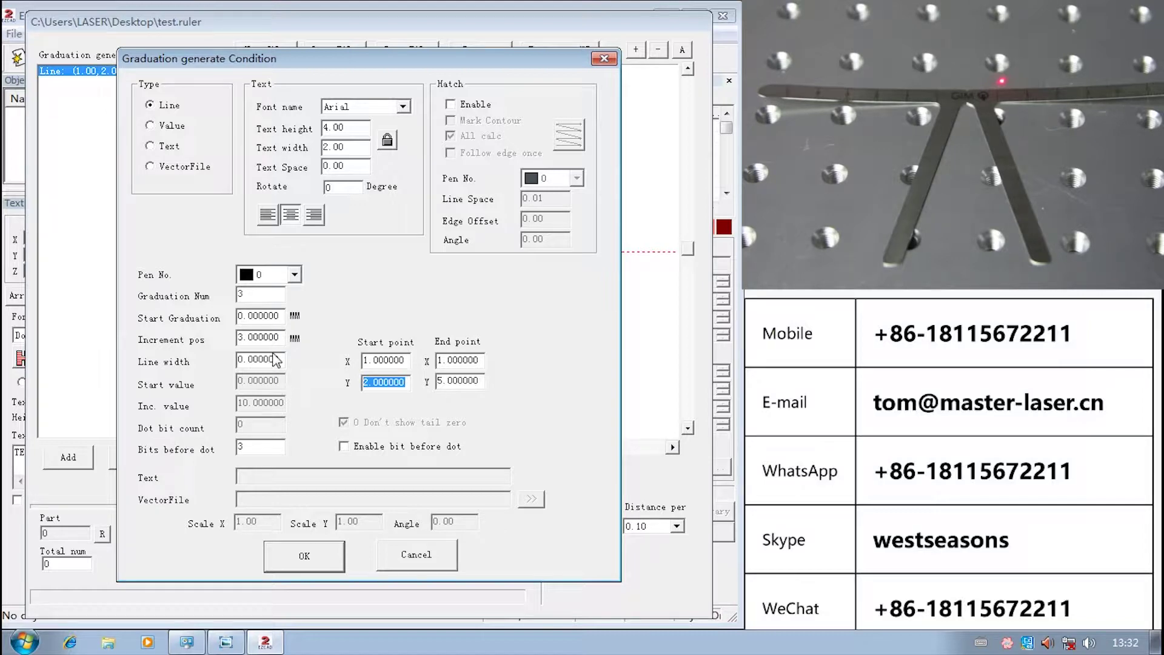
pyautogui.write('5')
pyautogui.moveTo(483, 381); pyautogui.dragTo(429, 379)
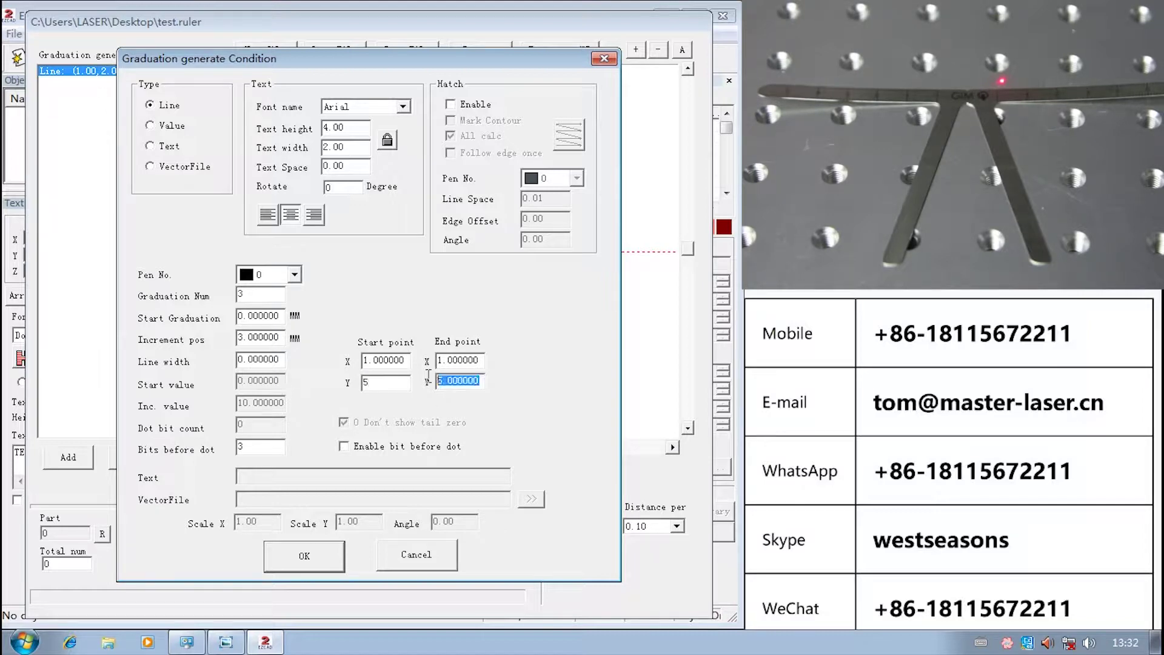
pyautogui.write('10')
pyautogui.click(325, 567)
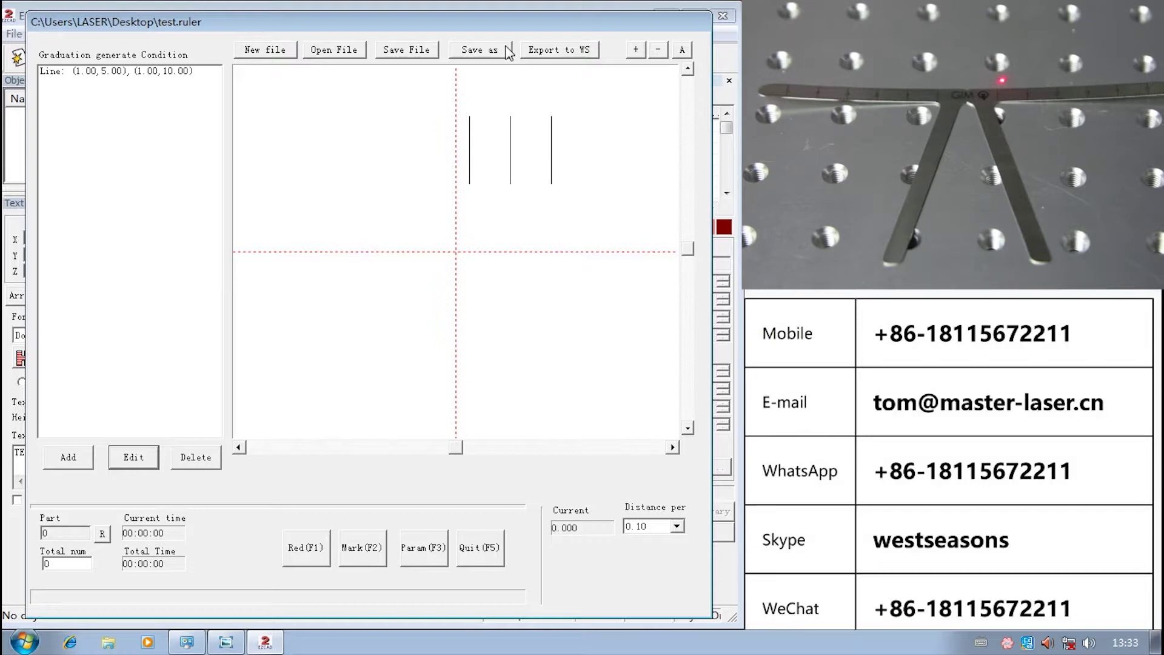
# Delete the three-tick Line entry and start a new graduation with Graduation Num 2.
pyautogui.click(177, 456)
pyautogui.click(87, 461)
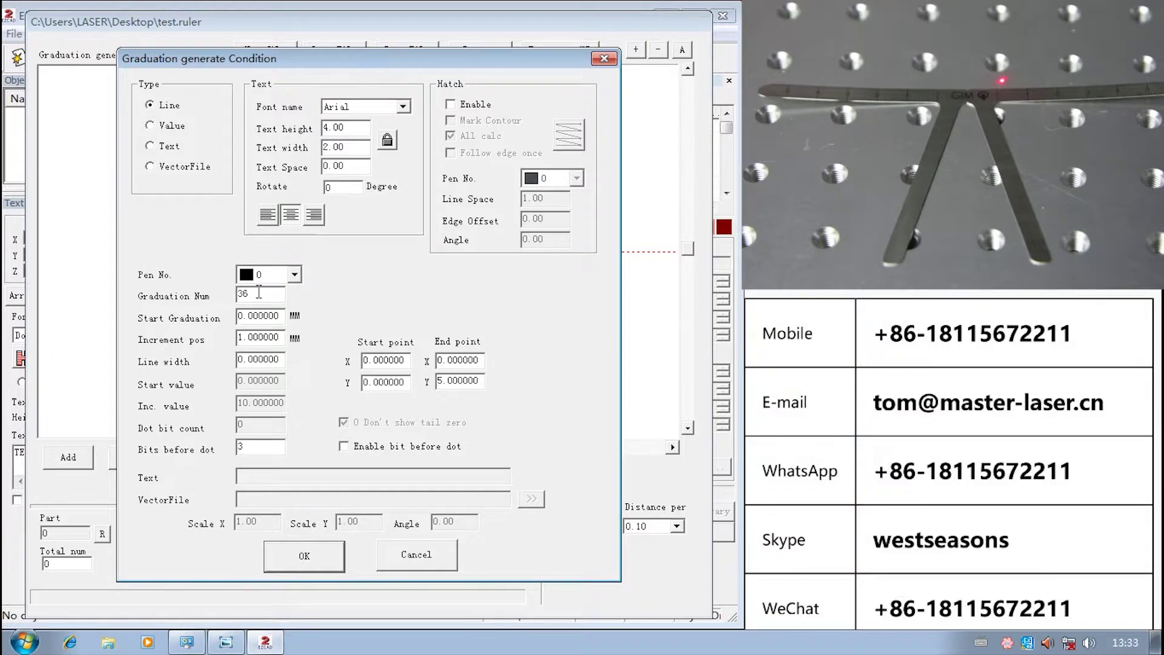
pyautogui.moveTo(318, 61); pyautogui.dragTo(398, 47)
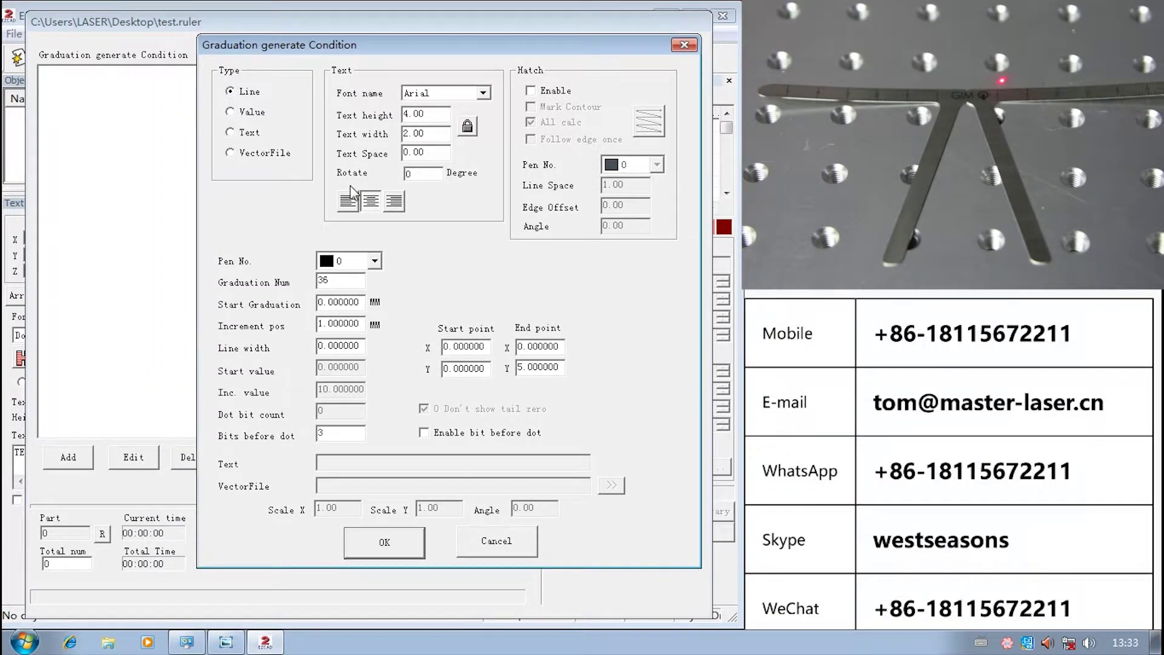
pyautogui.doubleClick(339, 279)
pyautogui.write('2')
# Give it Start Graduation -10, Increment pos 20 and End Y 7, and add it.
pyautogui.doubleClick(356, 309)
pyautogui.write('-10')
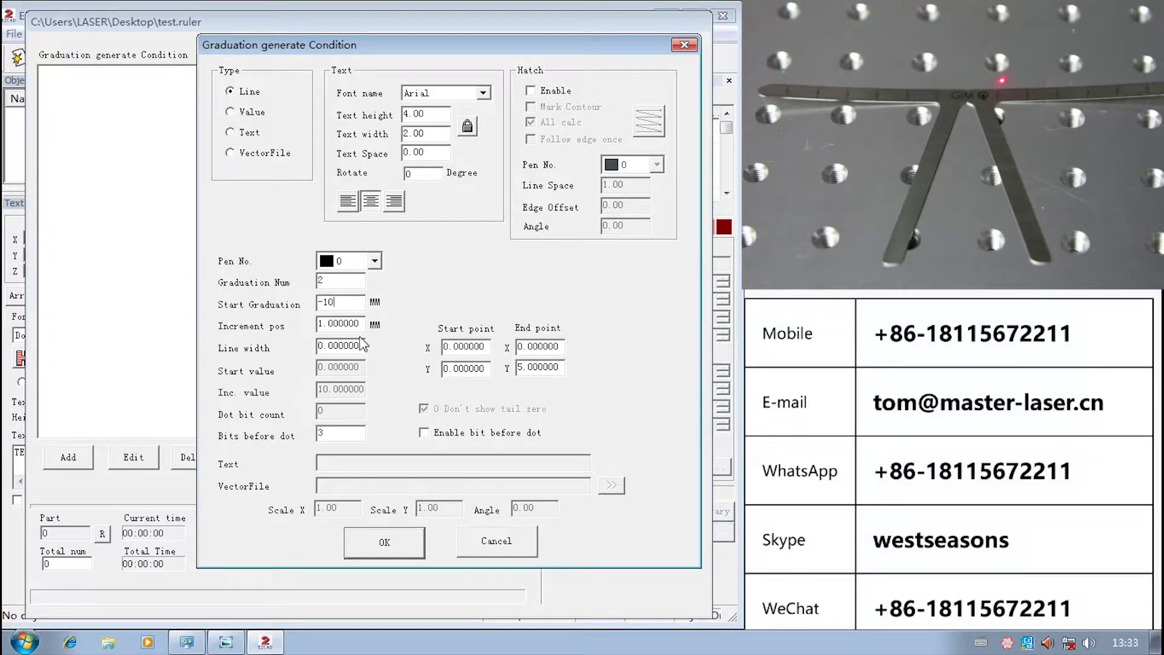
pyautogui.moveTo(363, 328); pyautogui.dragTo(259, 343)
pyautogui.write('20')
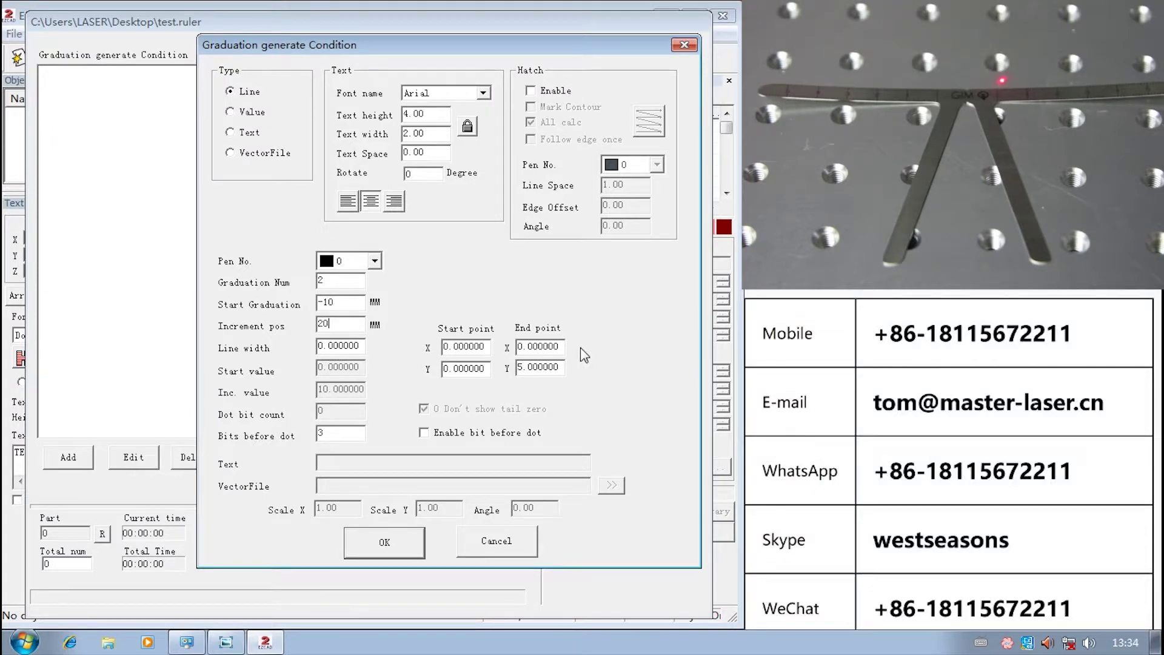
pyautogui.moveTo(559, 367); pyautogui.dragTo(453, 369)
pyautogui.write('7')
pyautogui.click(385, 540)
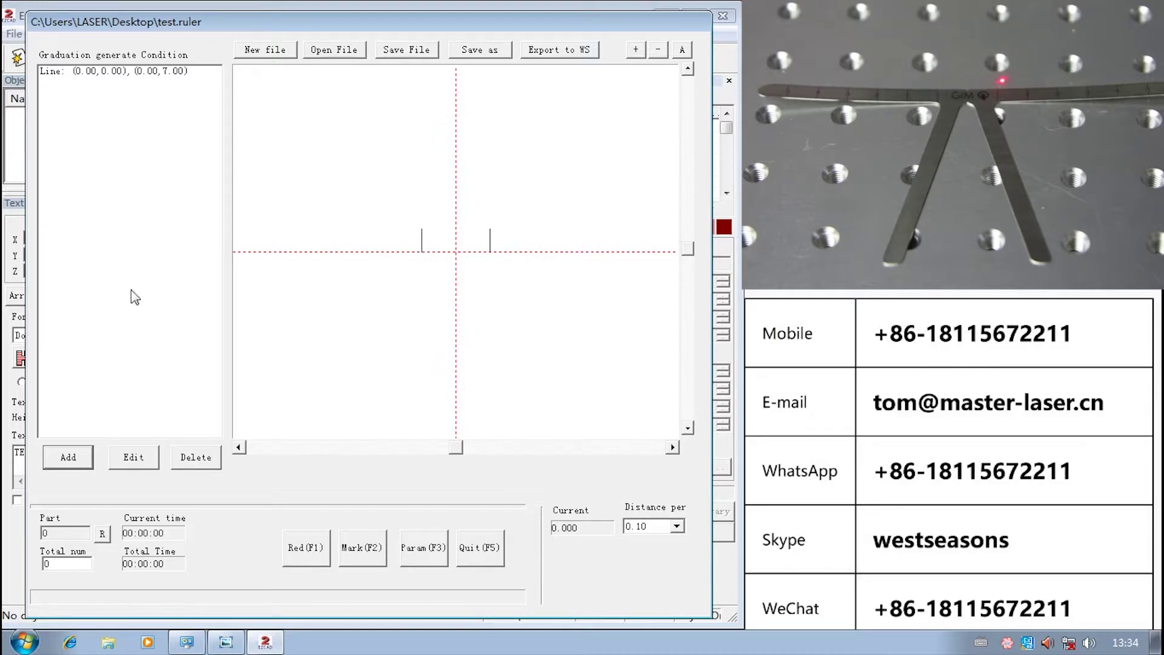
pyautogui.click(66, 459)
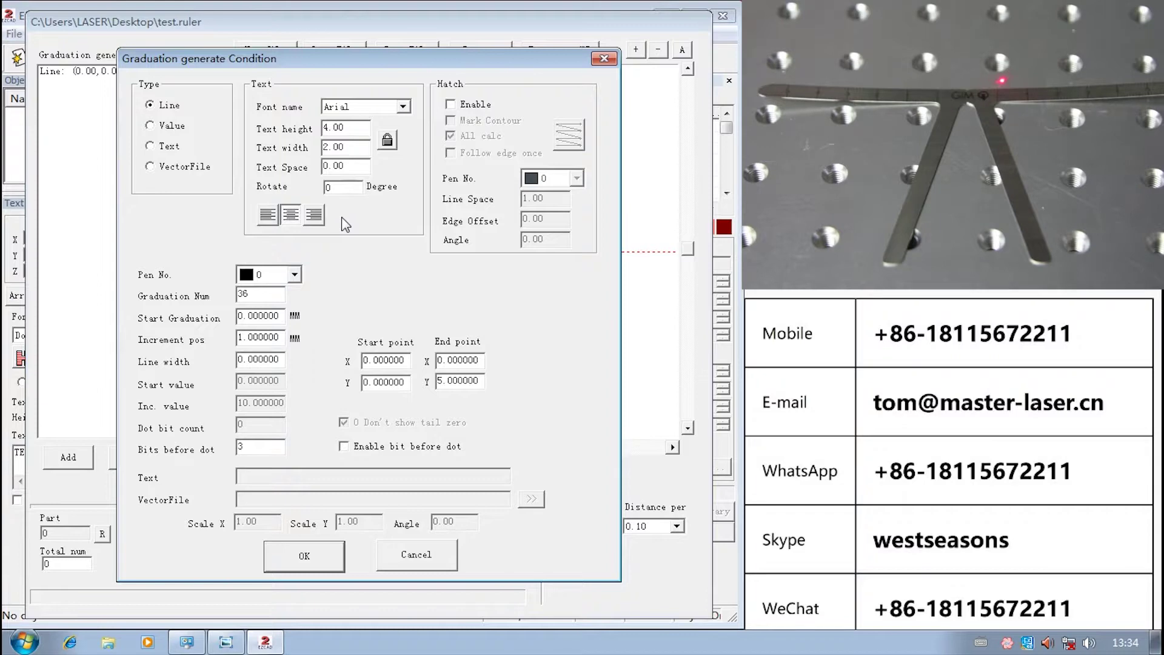
# Add a row of 5 ticks from -60, spaced 10, running Y 5 to 7.
pyautogui.doubleClick(269, 297)
pyautogui.write('5')
pyautogui.doubleClick(283, 316)
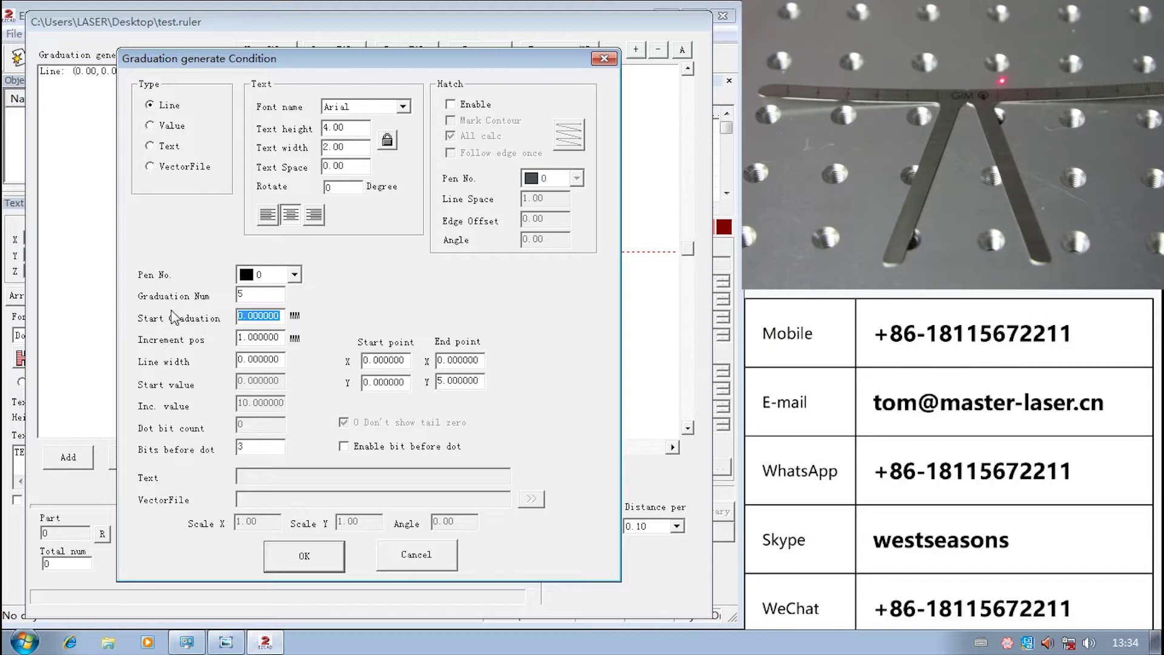
pyautogui.write('-60')
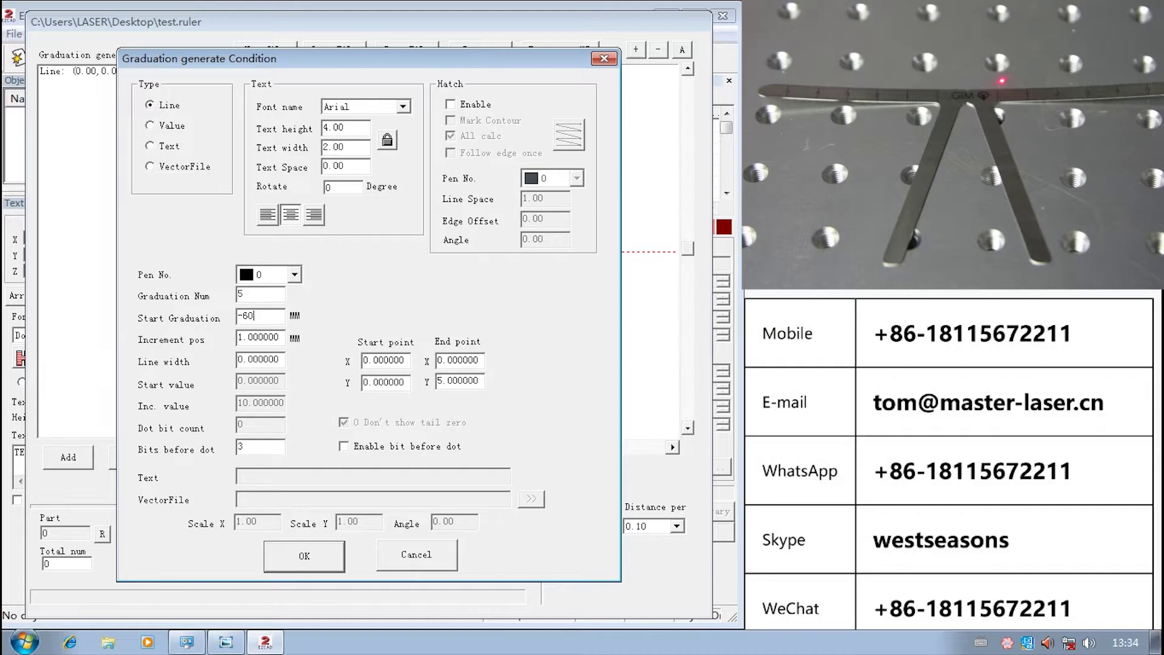
pyautogui.doubleClick(280, 337)
pyautogui.write('10')
pyautogui.doubleClick(410, 383)
pyautogui.write('5')
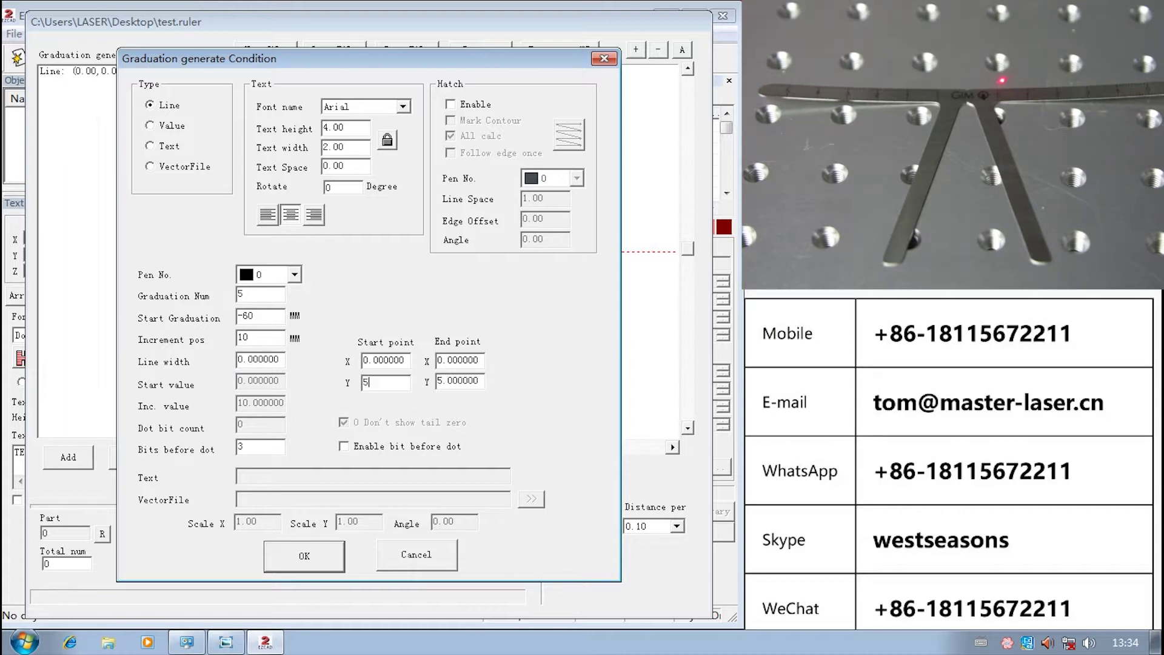
pyautogui.press('Tab')
pyautogui.press('Return')
# Add a second row of 5 ticks from -60, spaced 10, Y 5 to 7.
pyautogui.click(85, 461)
pyautogui.write('5')
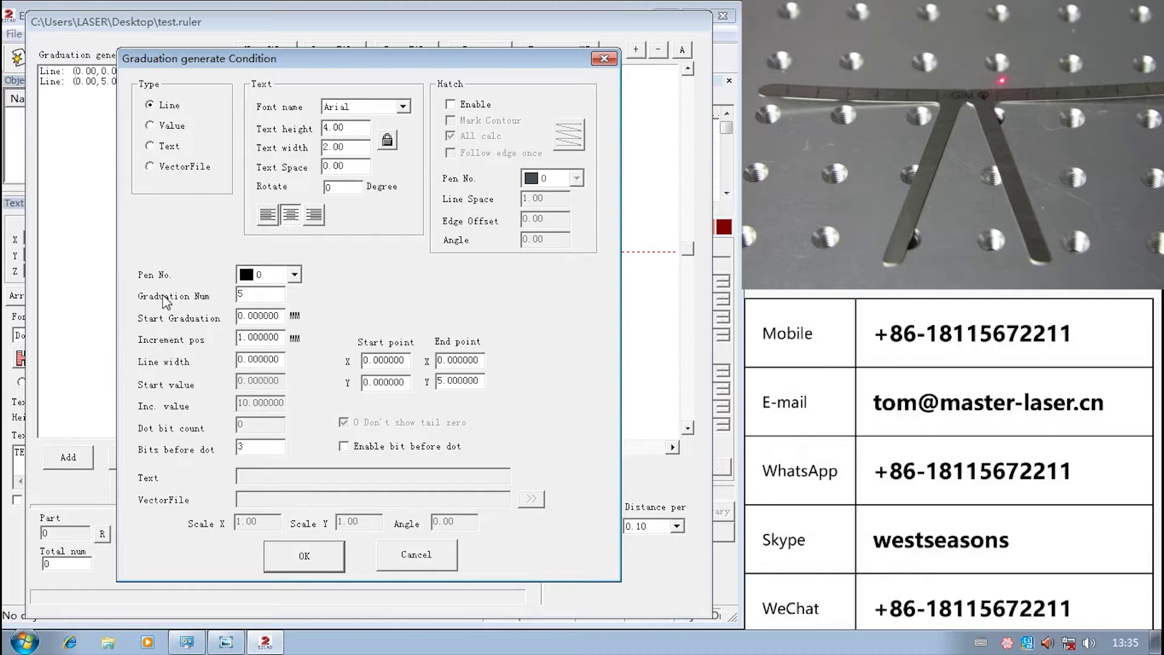
pyautogui.press('Tab')
pyautogui.write('-60')
pyautogui.press('Tab')
pyautogui.write('10')
pyautogui.press('Tab')
pyautogui.press('Tab')
pyautogui.write('5')
pyautogui.press('Tab')
pyautogui.write('7')
pyautogui.press('Return')
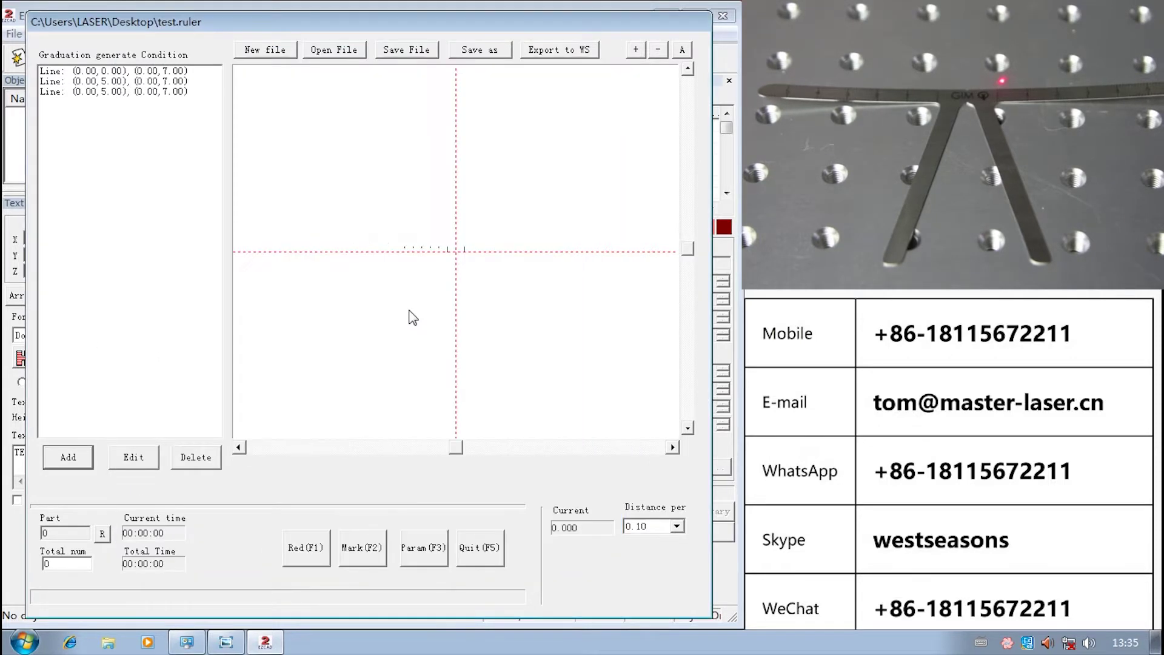
pyautogui.click(78, 91)
pyautogui.click(134, 458)
# Set the selected tick line's start height to 0 and save it.
pyautogui.doubleClick(398, 382)
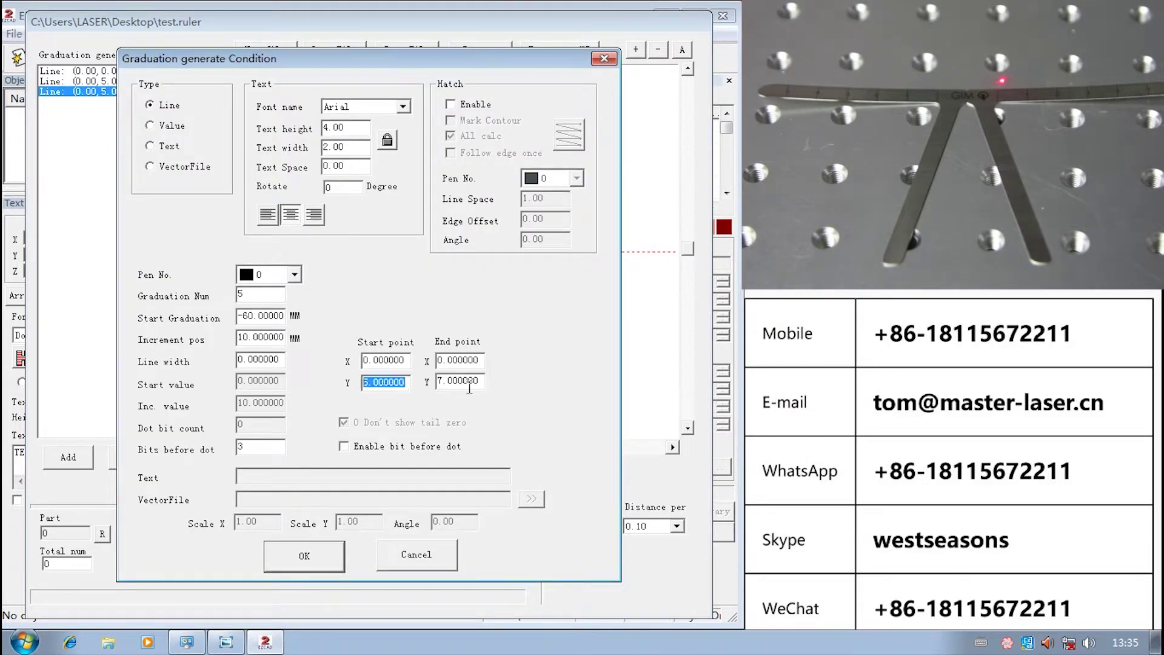
pyautogui.write('0')
pyautogui.click(336, 556)
pyautogui.click(68, 457)
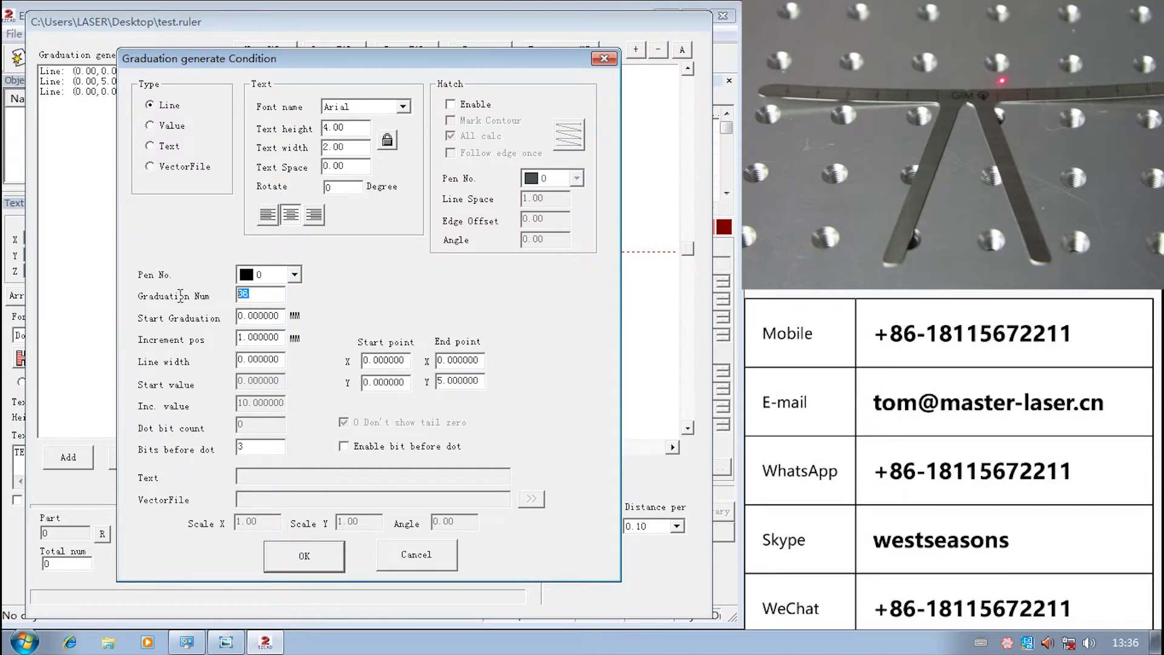
# Add 5 ticks starting at position 5, running from Y 5 to Y 7.
pyautogui.write('5')
pyautogui.press('Tab')
pyautogui.write('5')
pyautogui.press('Tab')
pyautogui.press('Tab')
pyautogui.press('Tab')
pyautogui.press('Tab')
pyautogui.press('Tab')
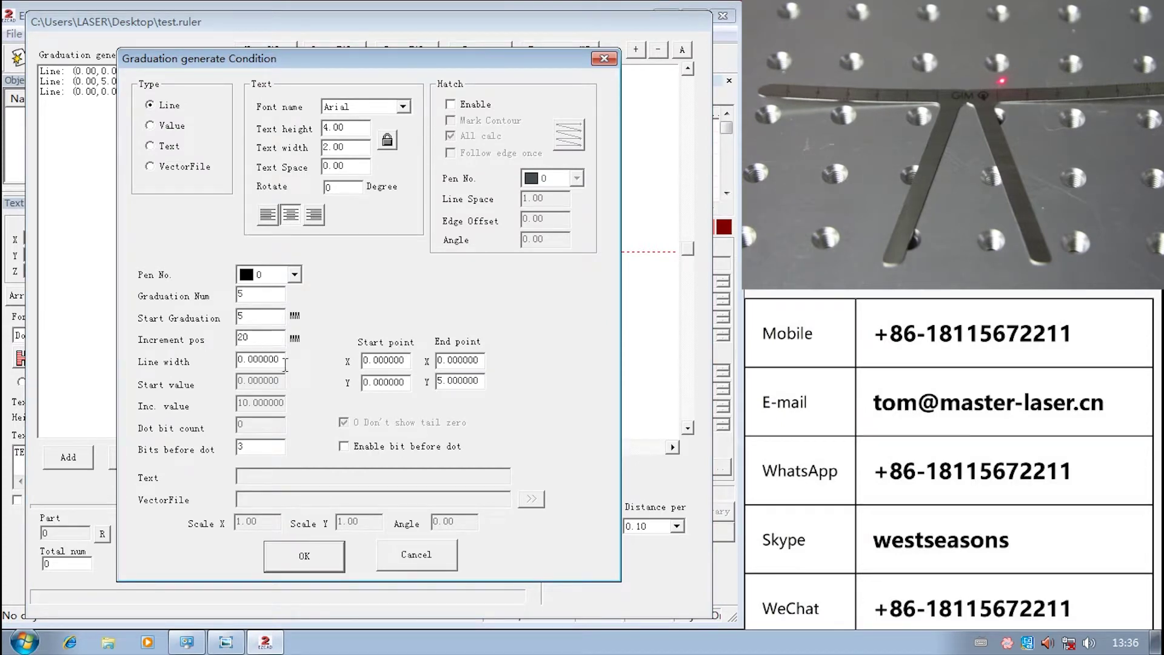
pyautogui.write('5')
pyautogui.press('Tab')
pyautogui.write('7')
pyautogui.press('Return')
pyautogui.press('Return')
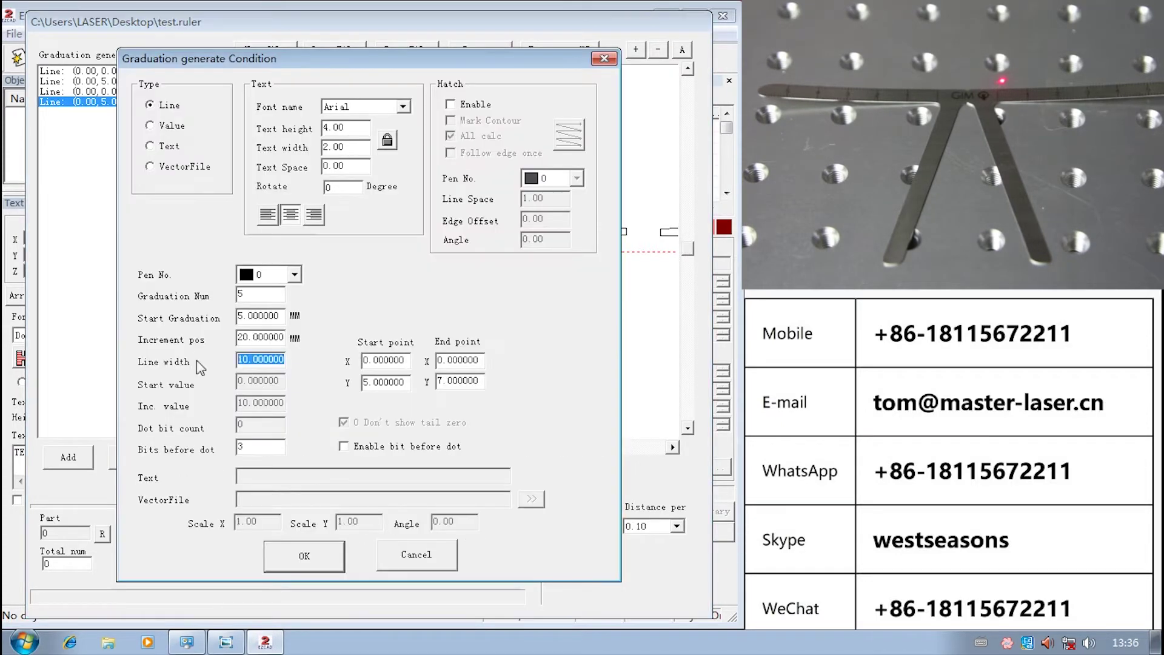
# Add another, longer set of tick lines using values 20 and 10.
pyautogui.hotkey('shift', 'Tab')
pyautogui.hotkey('shift', 'Tab')
pyautogui.press('Escape')
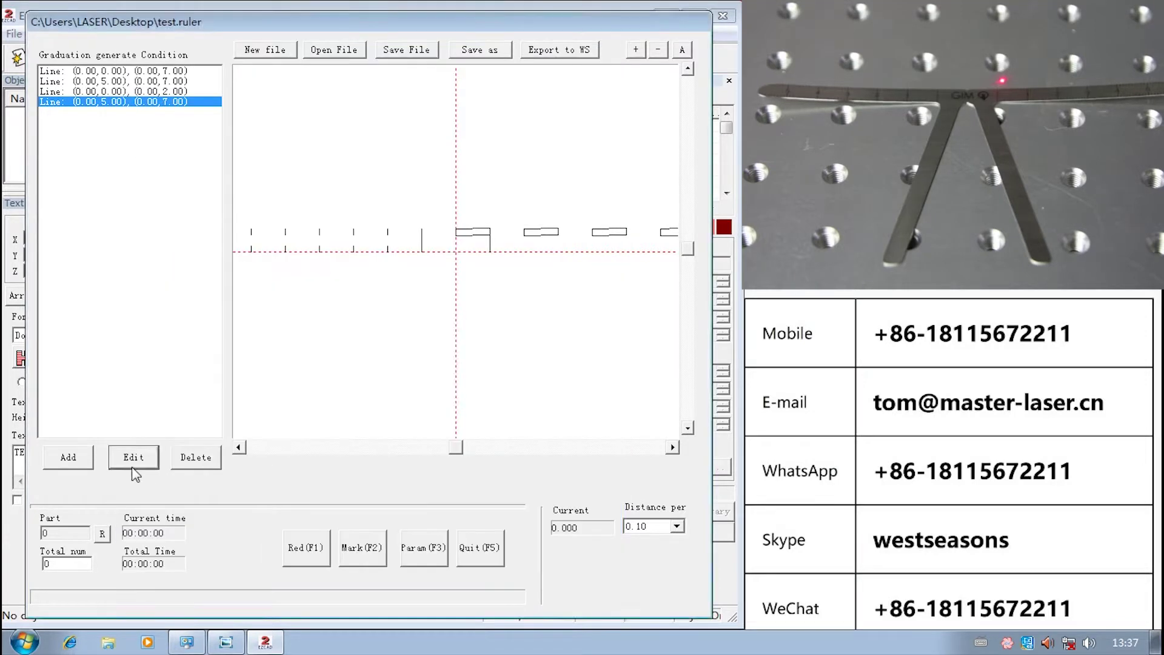
pyautogui.press('Delete')
pyautogui.press('Return')
pyautogui.write('20')
pyautogui.press('Tab')
pyautogui.write('10')
pyautogui.press('Tab')
pyautogui.press('Tab')
pyautogui.press('Tab')
pyautogui.press('Tab')
pyautogui.press('Tab')
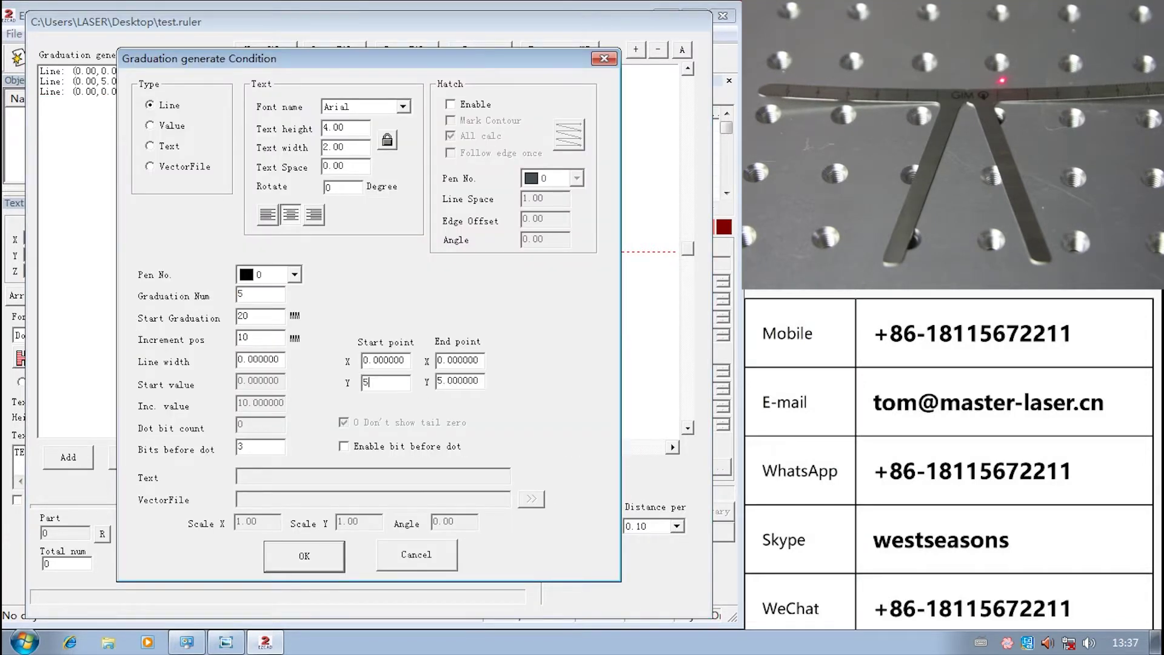
pyautogui.press('Return')
pyautogui.press('Return')
pyautogui.press('Tab')
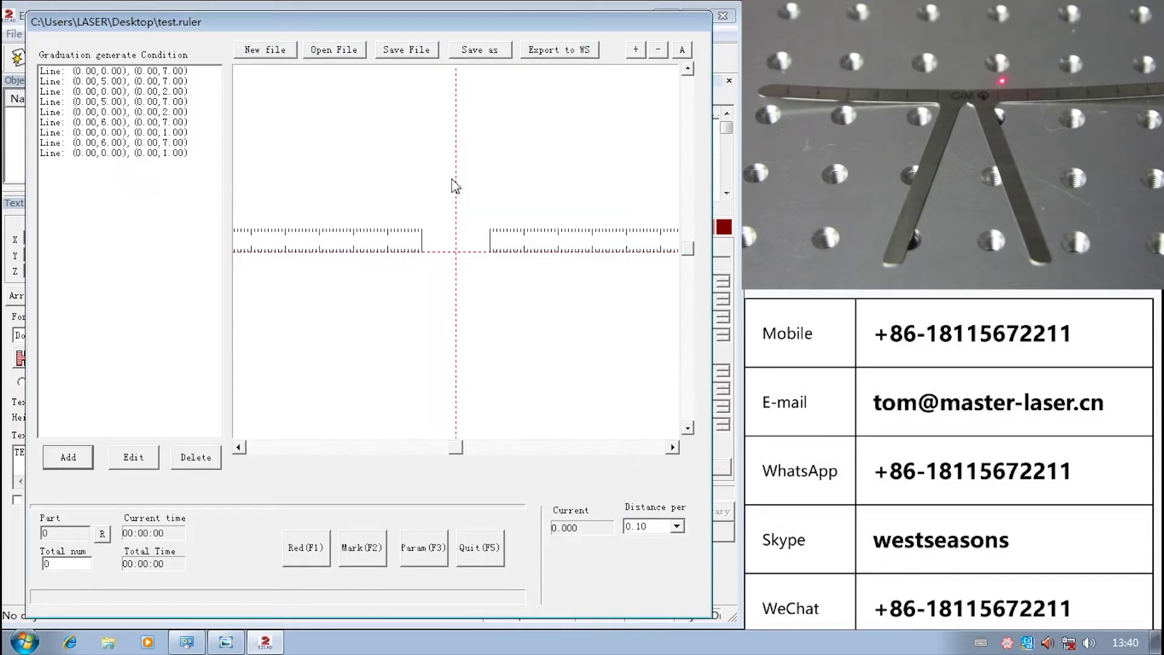
# Add a value graduation with 5 marks, starting at -20 with a -10 position increment.
pyautogui.click(68, 458)
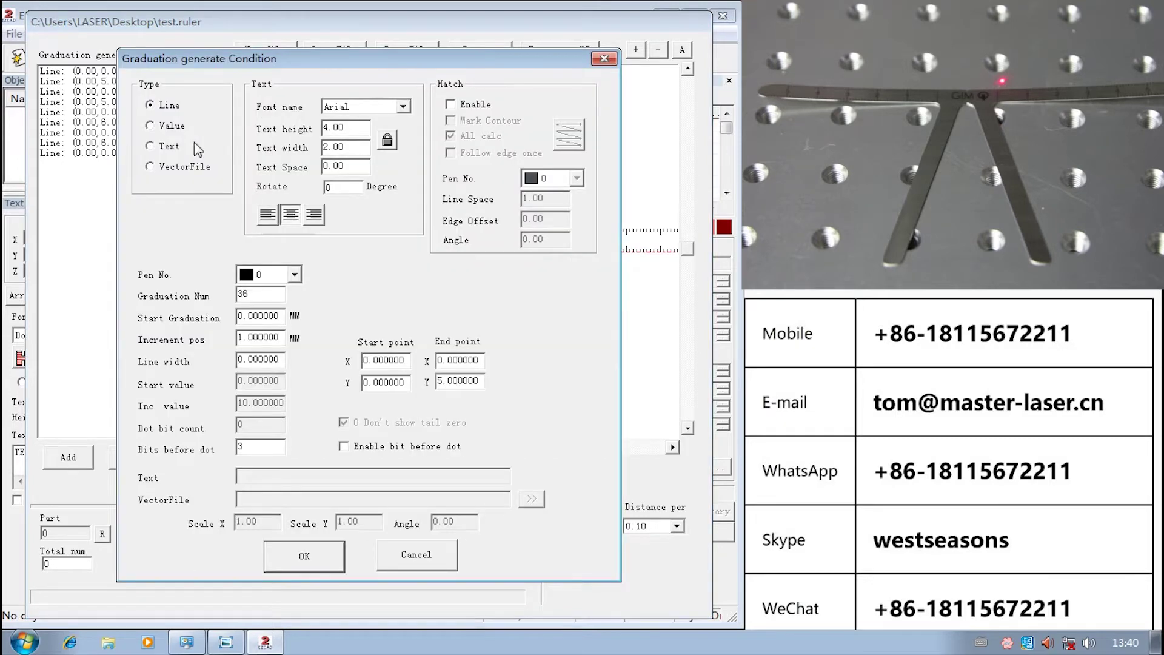
pyautogui.click(172, 126)
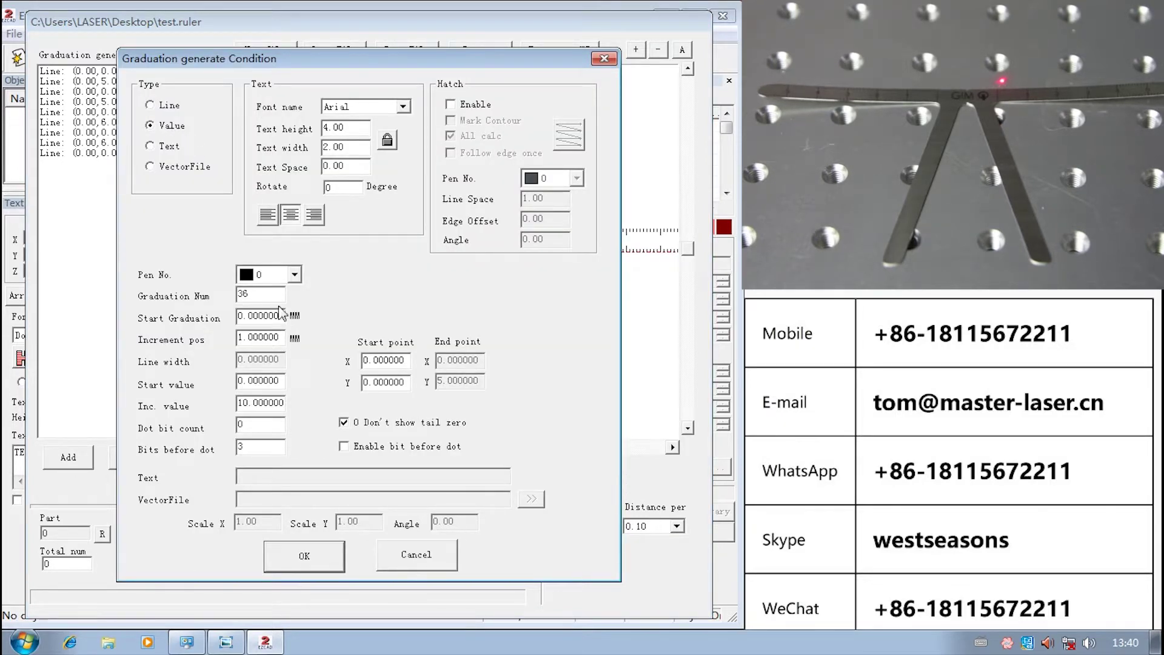
pyautogui.moveTo(269, 297); pyautogui.dragTo(212, 297)
pyautogui.write('5')
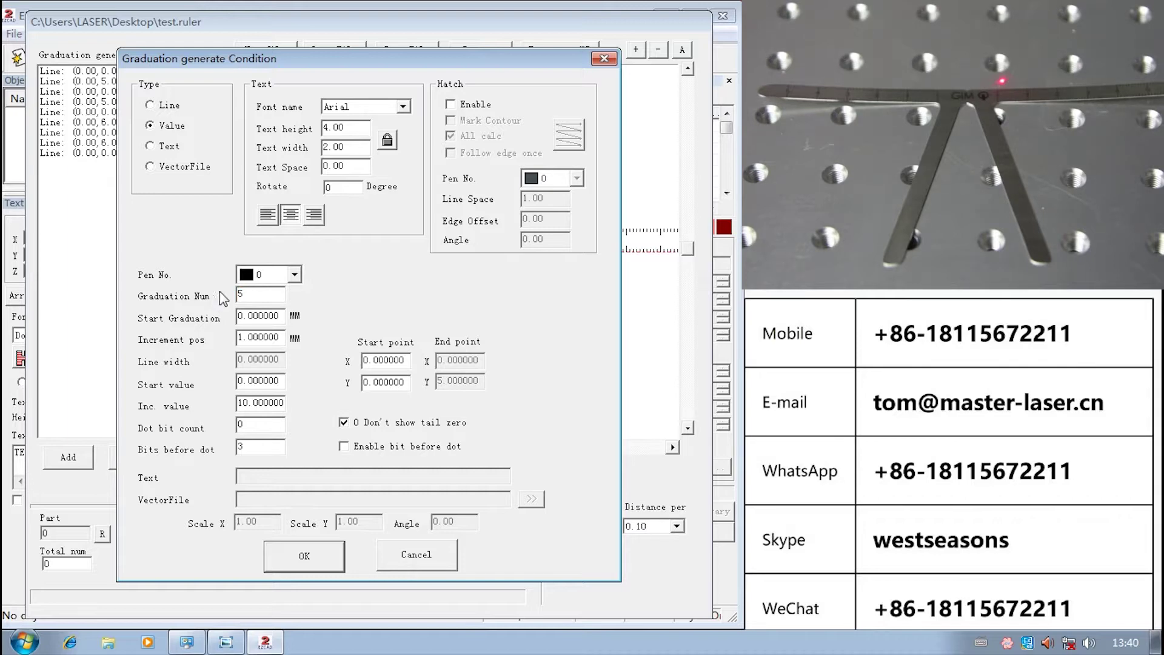
pyautogui.moveTo(287, 315); pyautogui.dragTo(201, 312)
pyautogui.write('-20')
pyautogui.moveTo(282, 337); pyautogui.dragTo(133, 313)
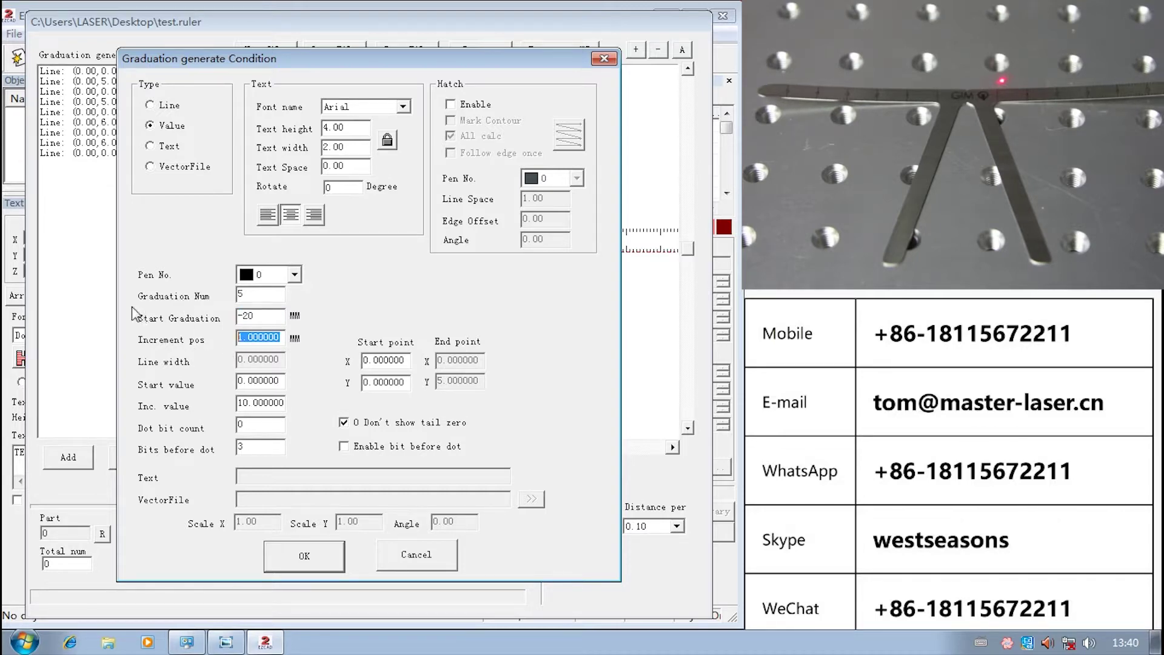
pyautogui.write('-10')
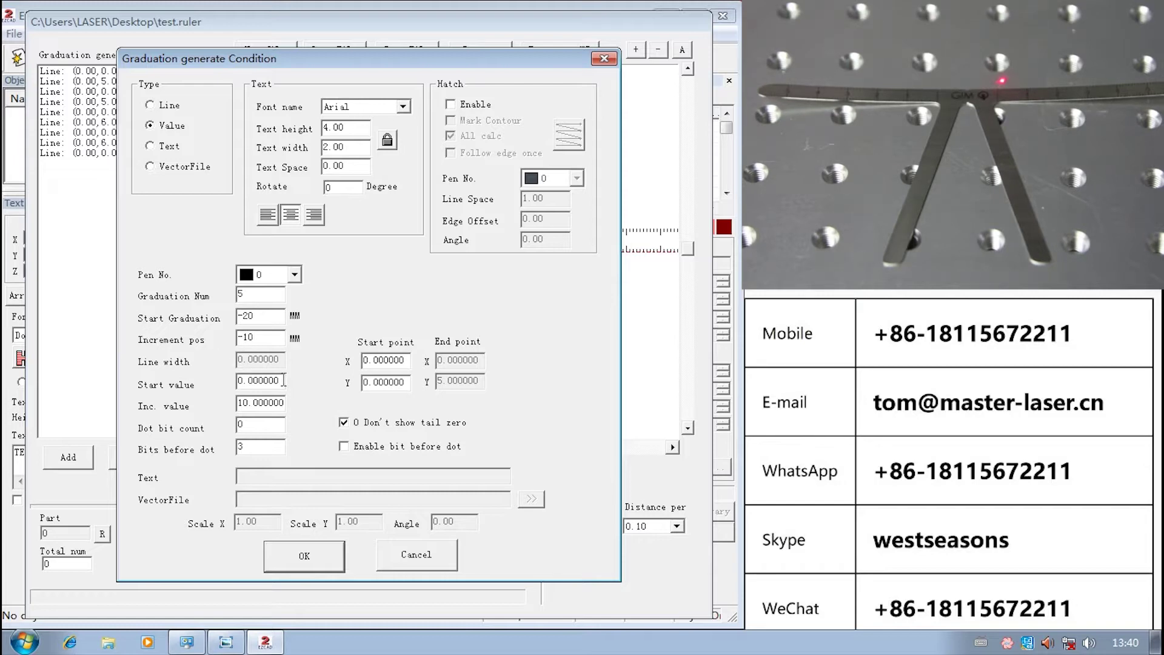
# Set the numbers' start value 1, increment 1 and start Y 2, then confirm.
pyautogui.moveTo(284, 381); pyautogui.dragTo(178, 371)
pyautogui.write('1')
pyautogui.moveTo(244, 401); pyautogui.dragTo(400, 437)
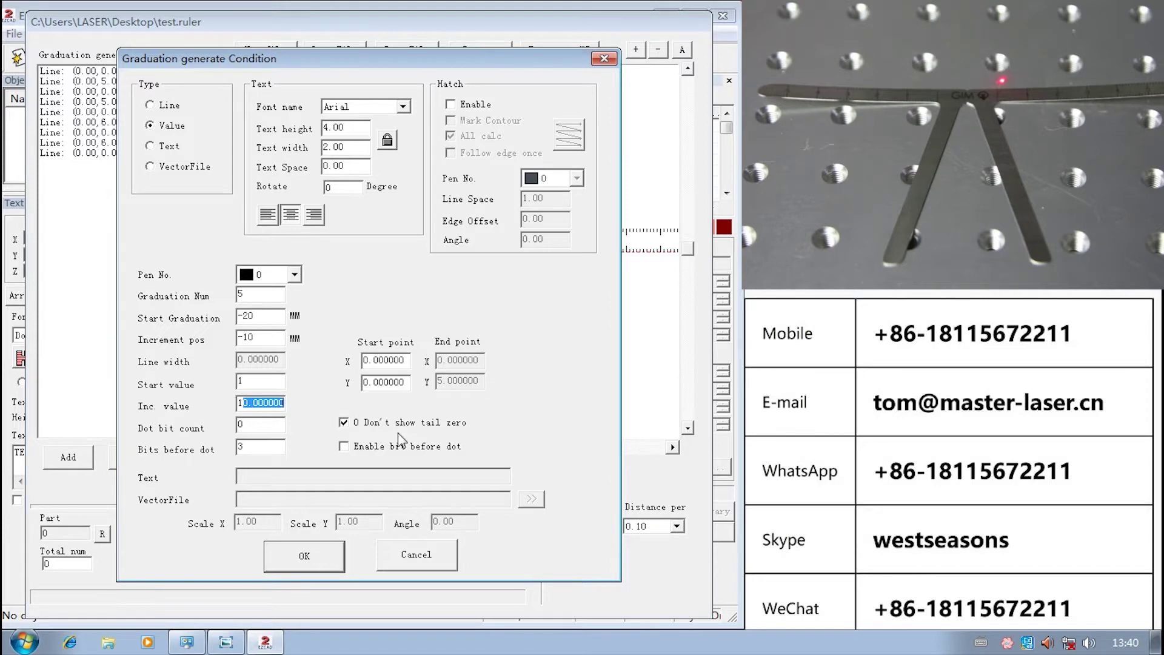
pyautogui.press('Delete')
pyautogui.moveTo(406, 381); pyautogui.dragTo(269, 355)
pyautogui.write('2')
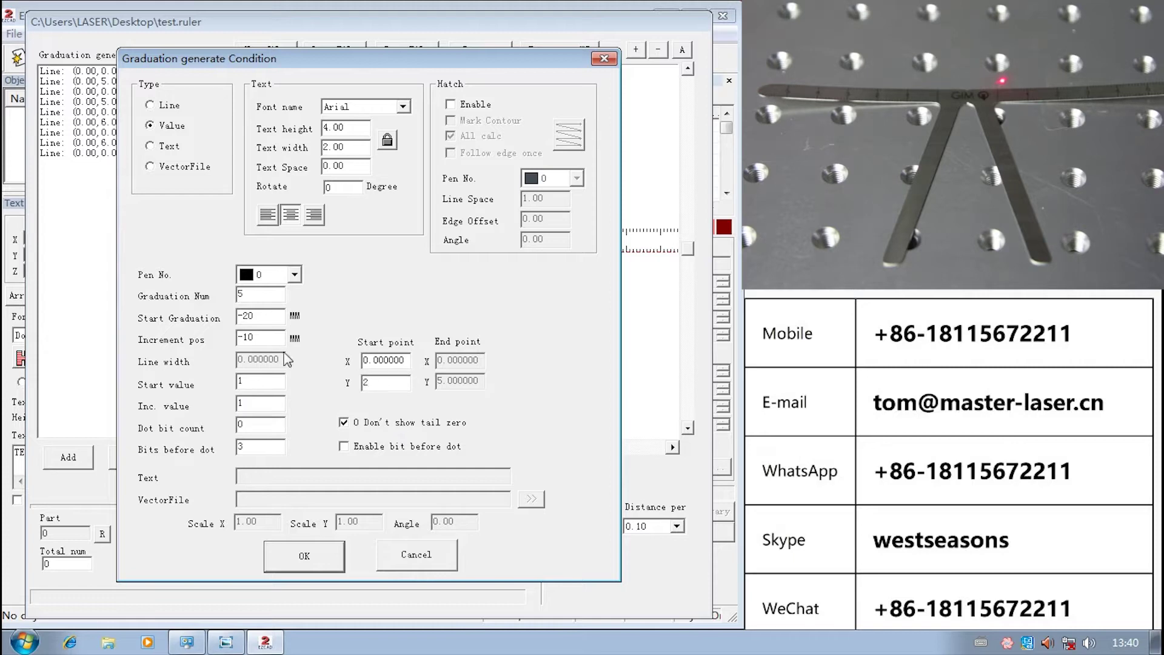
pyautogui.click(306, 561)
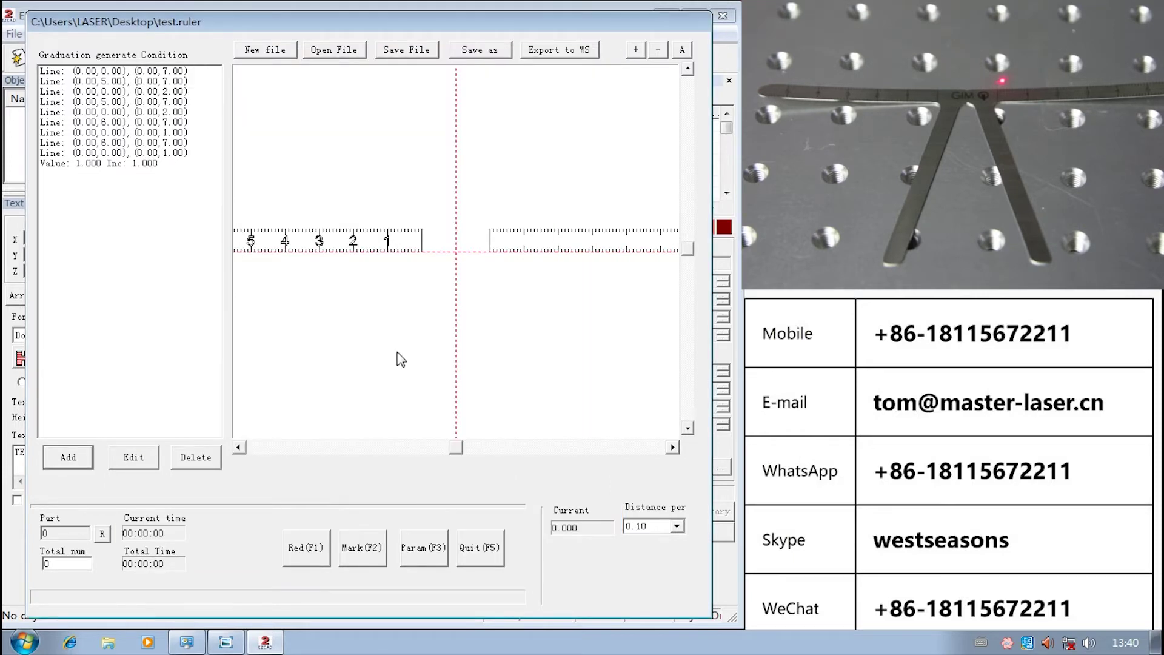
pyautogui.click(182, 163)
# Reopen the left-side numbers entry and confirm its settings unchanged.
pyautogui.click(133, 457)
pyautogui.press('Return')
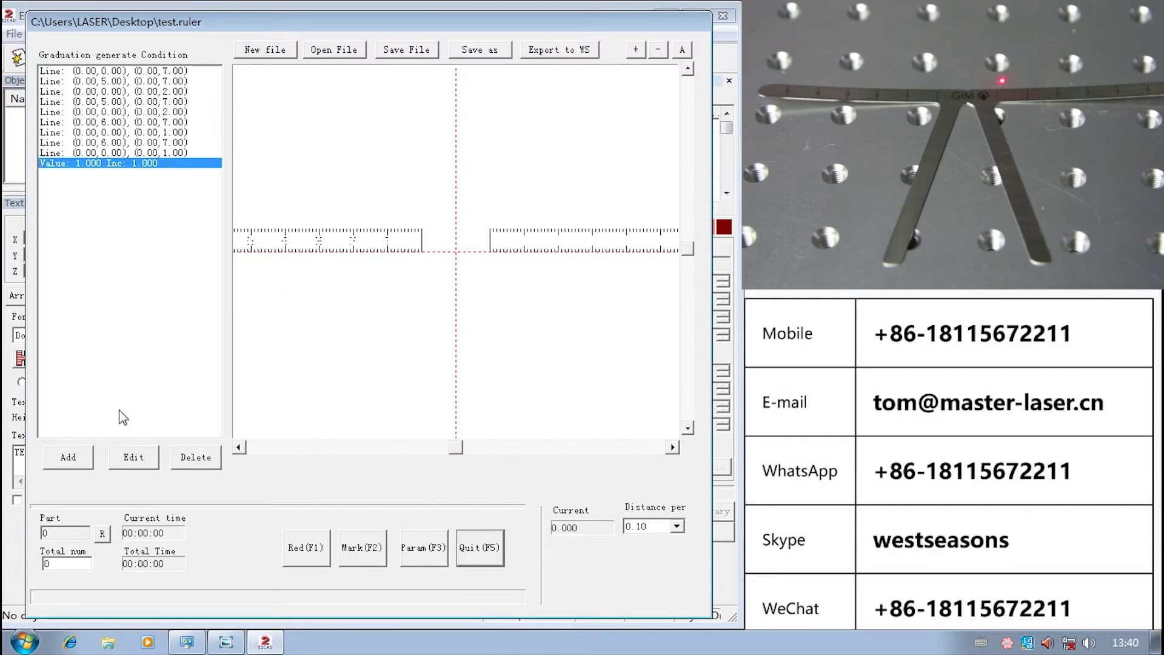
pyautogui.doubleClick(98, 282)
pyautogui.click(313, 557)
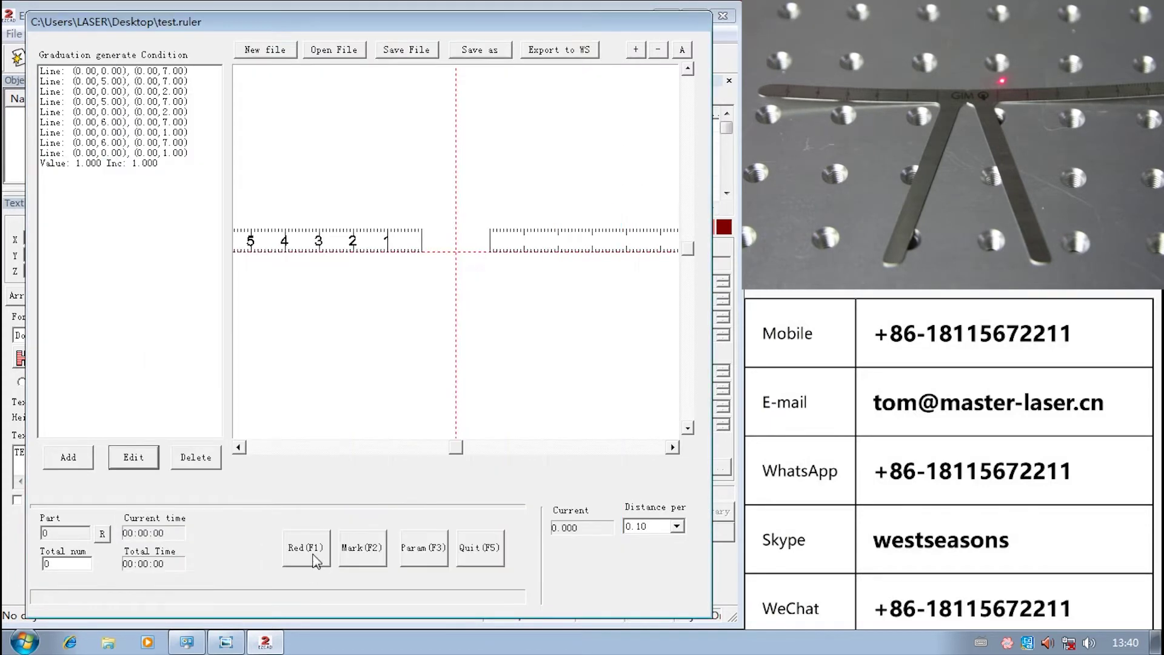
# Add a value graduation with 5 marks, starting at 20 with a 10 position increment.
pyautogui.click(74, 459)
pyautogui.doubleClick(261, 298)
pyautogui.write('5')
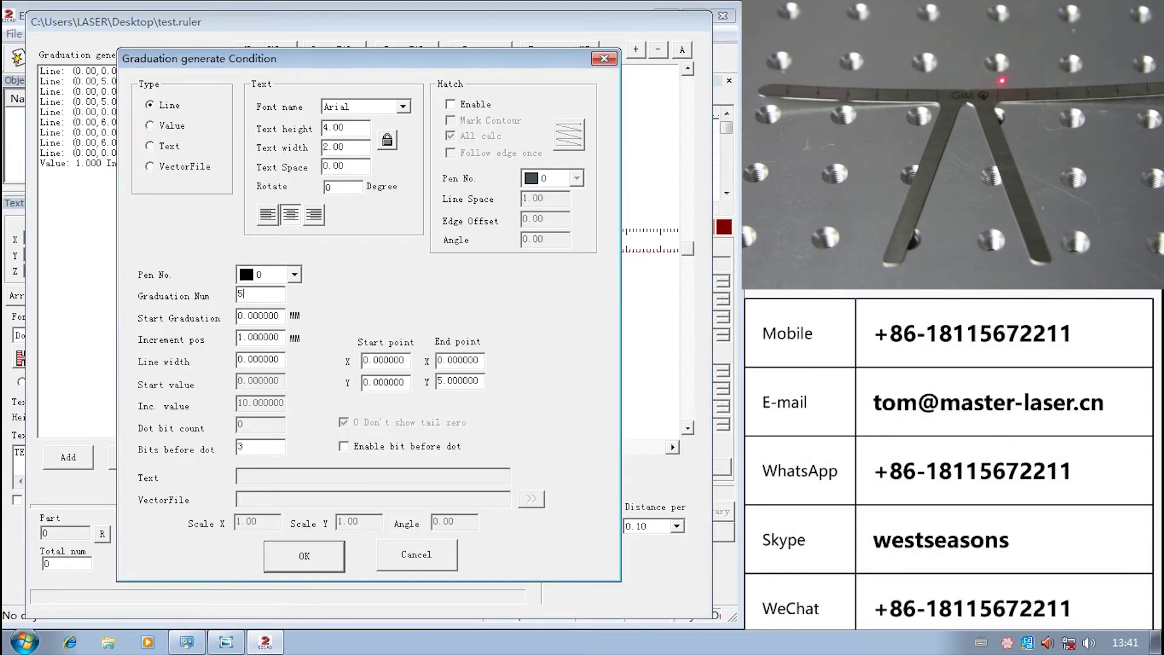
pyautogui.press('Tab')
pyautogui.write('20')
pyautogui.press('Tab')
pyautogui.write('10')
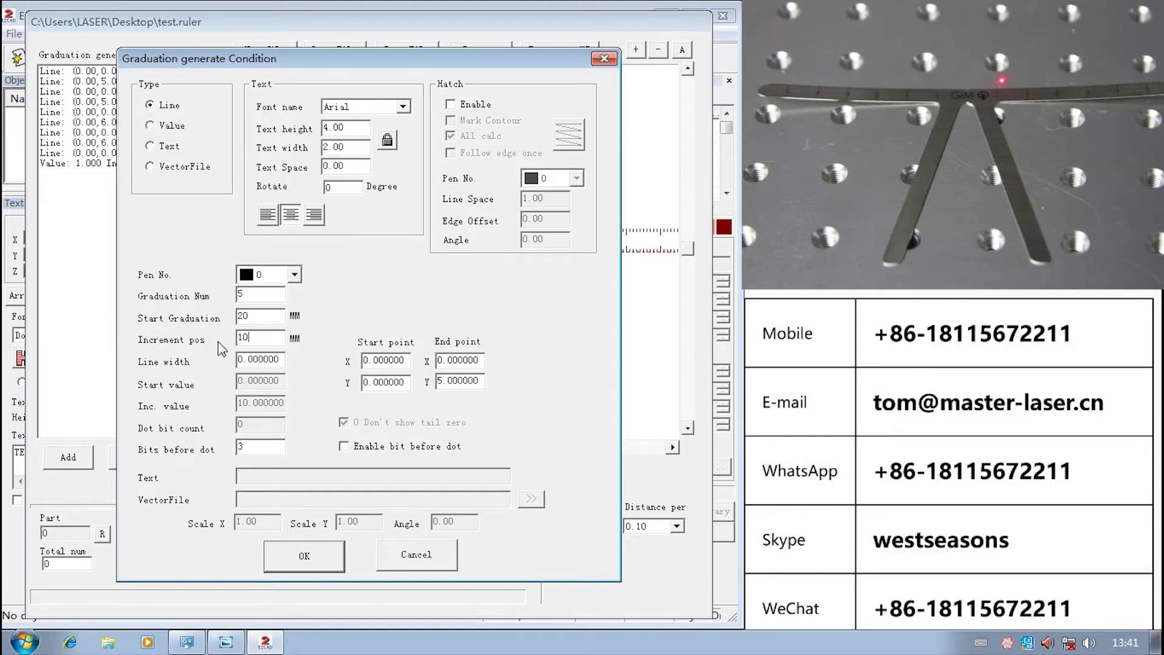
pyautogui.click(169, 126)
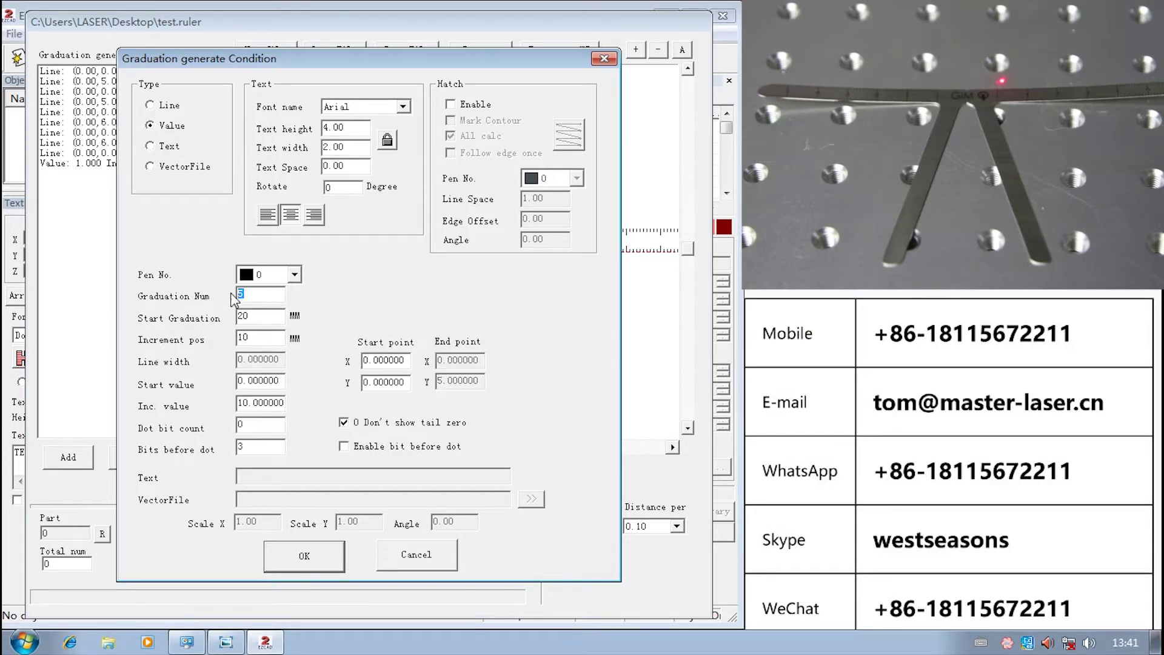
# Set the right-side numbers' start value 1, increment 1 and start Y 2, then confirm.
pyautogui.doubleClick(273, 295)
pyautogui.doubleClick(260, 381)
pyautogui.write('1')
pyautogui.doubleClick(255, 403)
pyautogui.write('1')
pyautogui.doubleClick(383, 382)
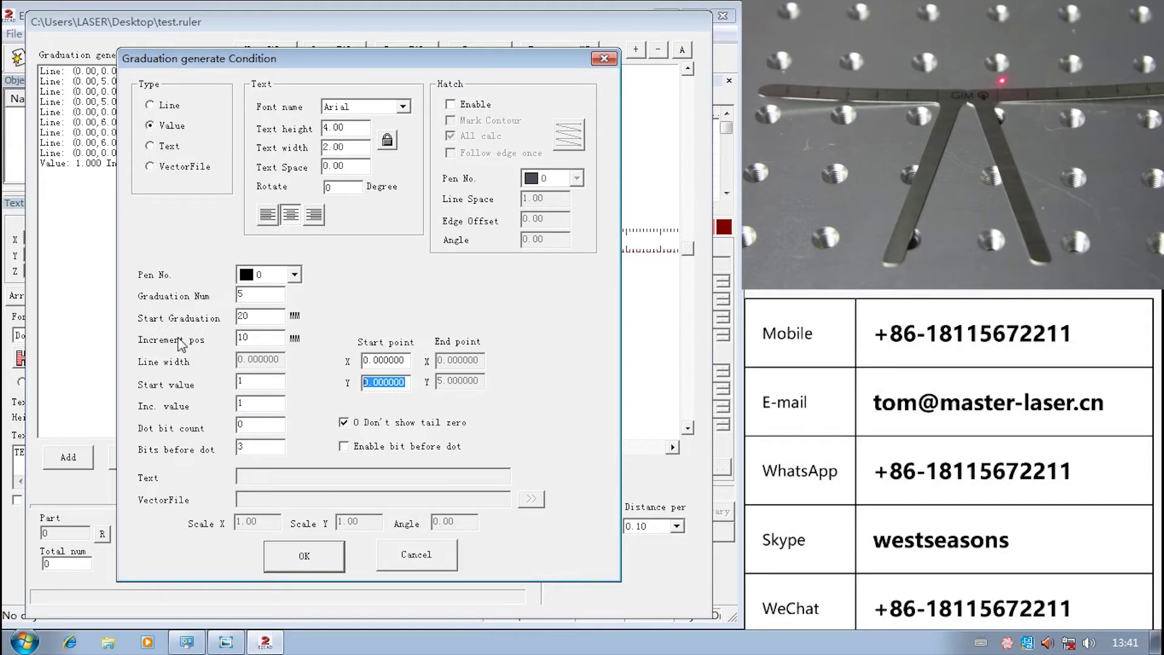
pyautogui.write('2')
pyautogui.click(304, 556)
# Check the new right-side numbers entry's settings and close them without changes.
pyautogui.click(76, 172)
pyautogui.click(130, 458)
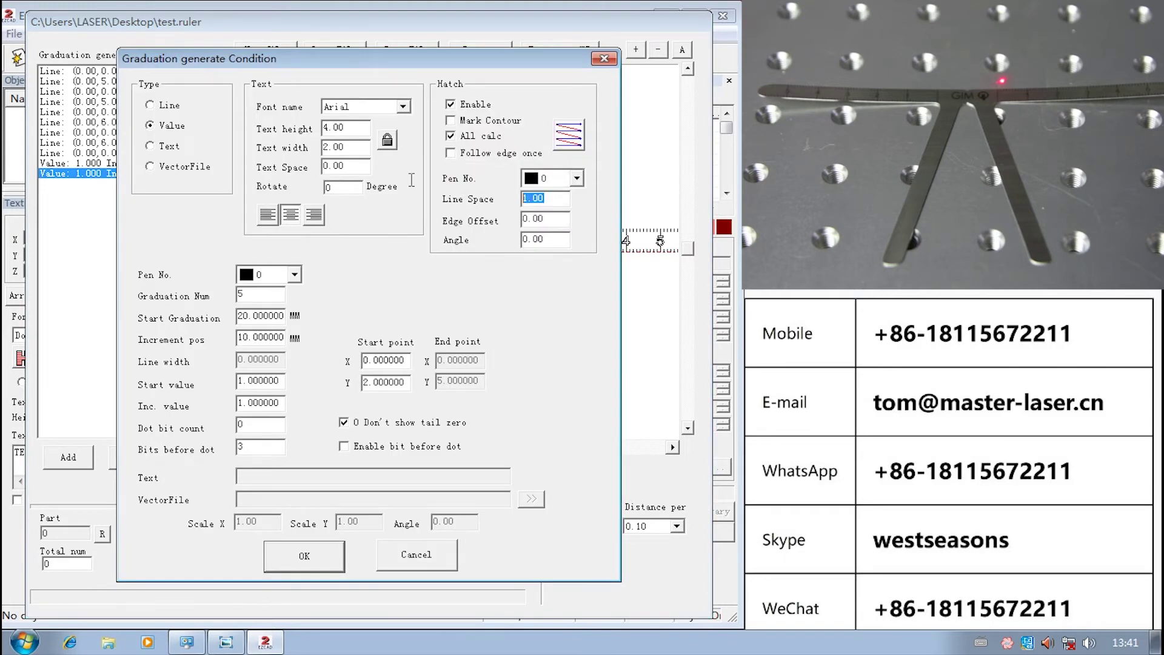
pyautogui.click(416, 554)
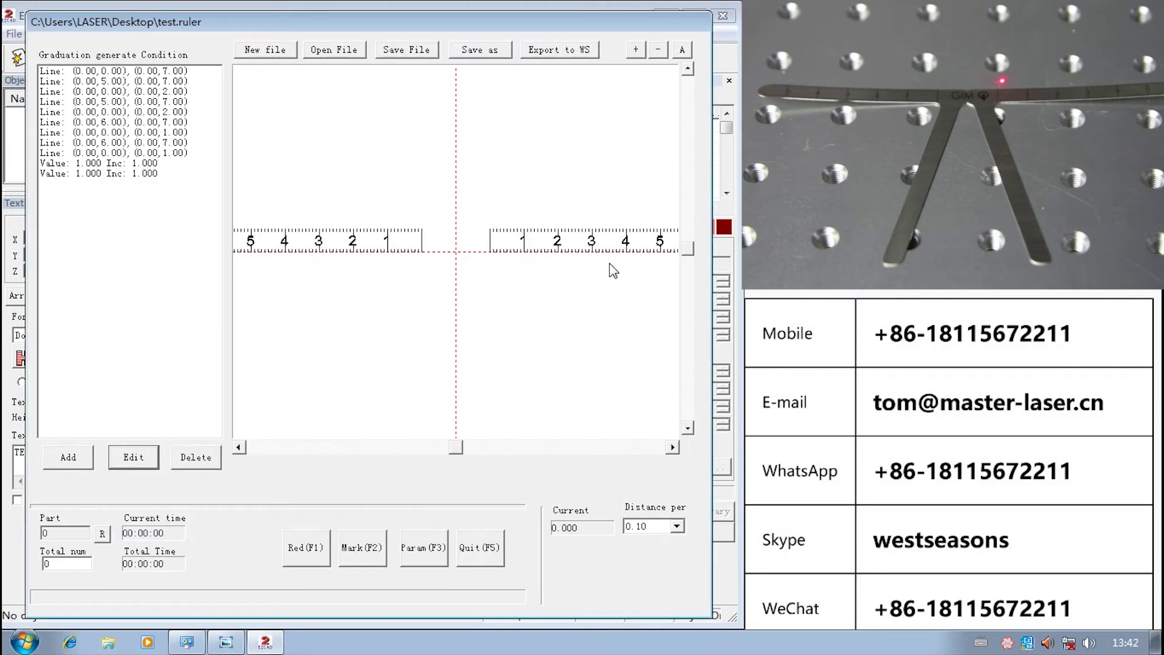
pyautogui.scroll(-2, 609, 263)
# Add a GIM text graduation with count 1, start position -3 and start Y 2.
pyautogui.scroll(2, 609, 264)
pyautogui.click(68, 457)
pyautogui.click(156, 149)
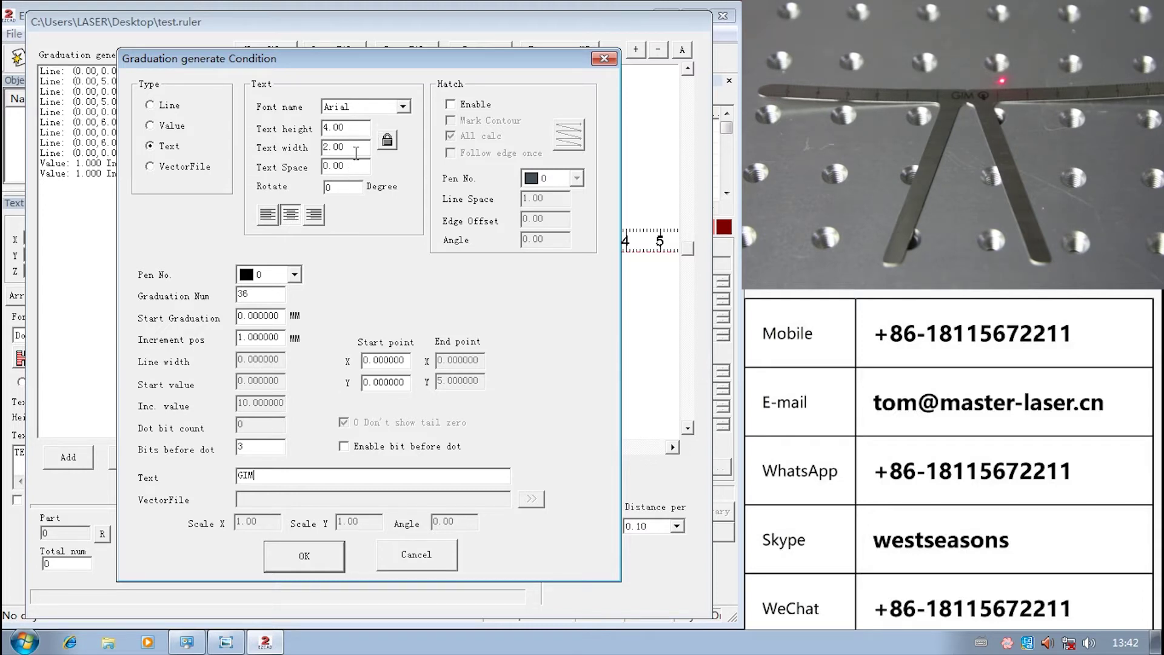
pyautogui.doubleClick(269, 293)
pyautogui.write('1')
pyautogui.doubleClick(280, 315)
pyautogui.write('-3')
pyautogui.doubleClick(407, 382)
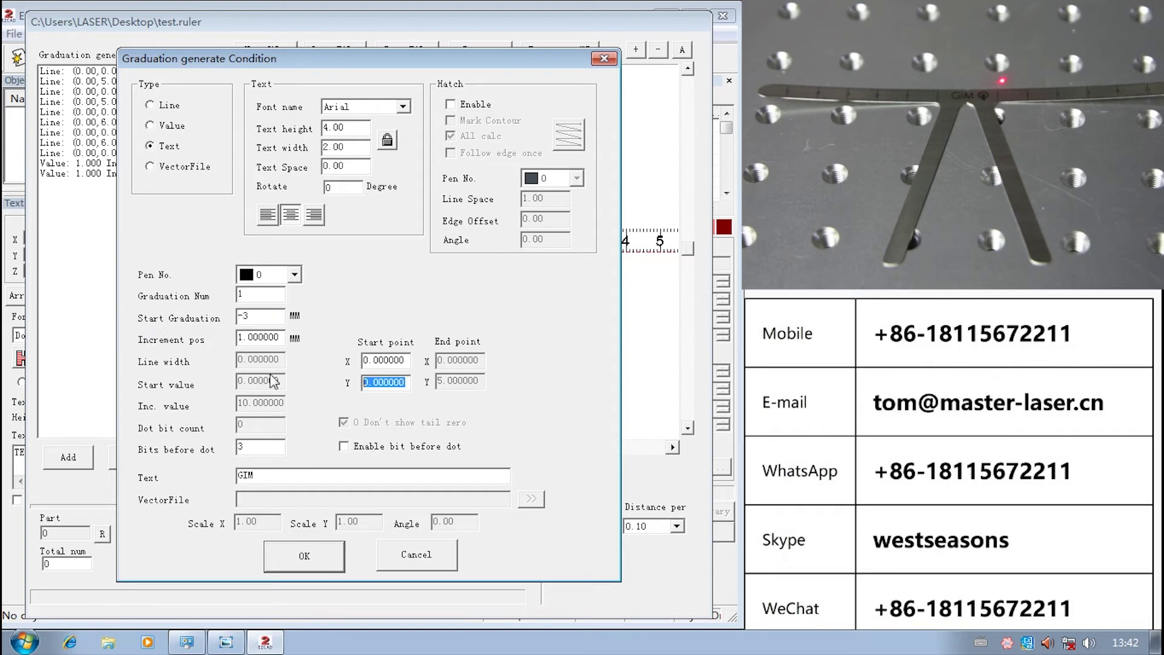
pyautogui.write('2')
pyautogui.click(320, 556)
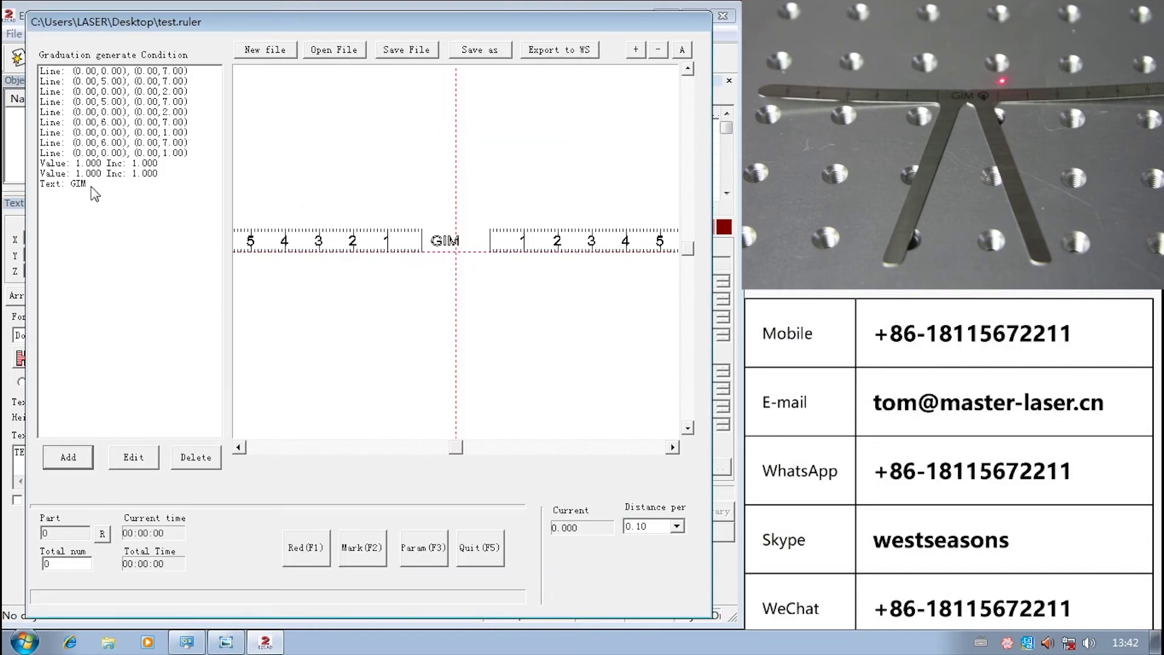
pyautogui.click(74, 183)
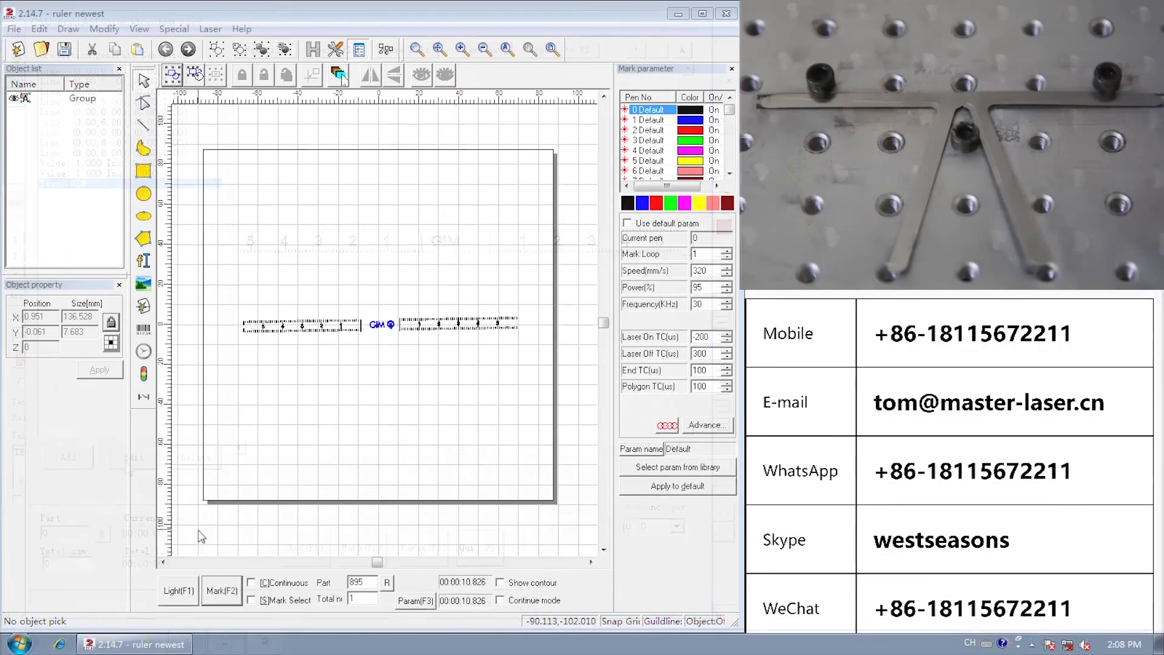